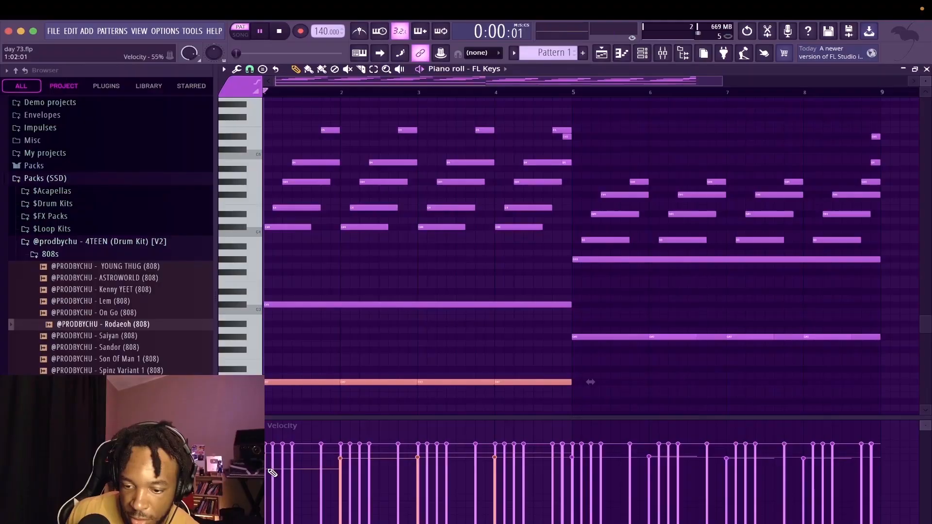
Lower the velocities of the lowest notes in bars 1 to 4 of the piano pattern, rising slightly from note to note.
key("space")
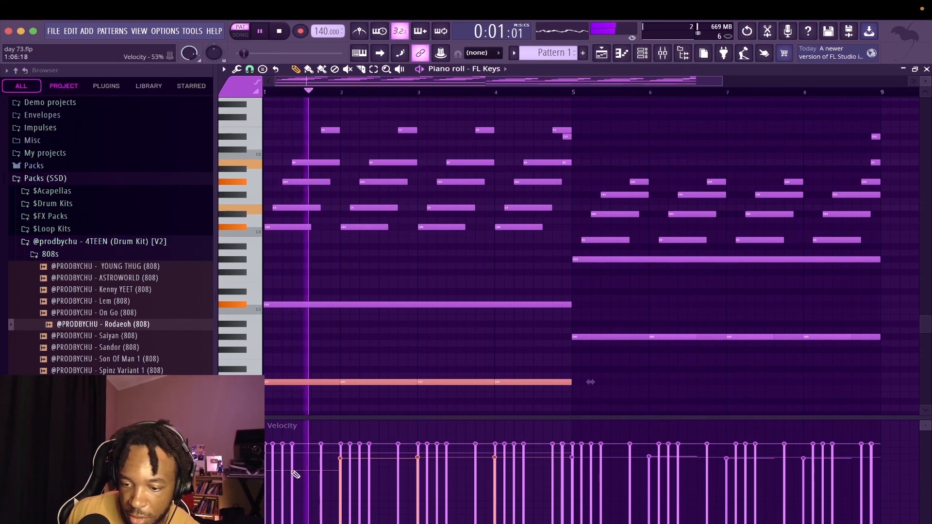
mouse_move(295, 474)
left_mouse_down()
mouse_move(376, 482)
mouse_move(422, 465)
mouse_move(501, 464)
left_mouse_up()
left_click_drag(356, 468, 292, 469)
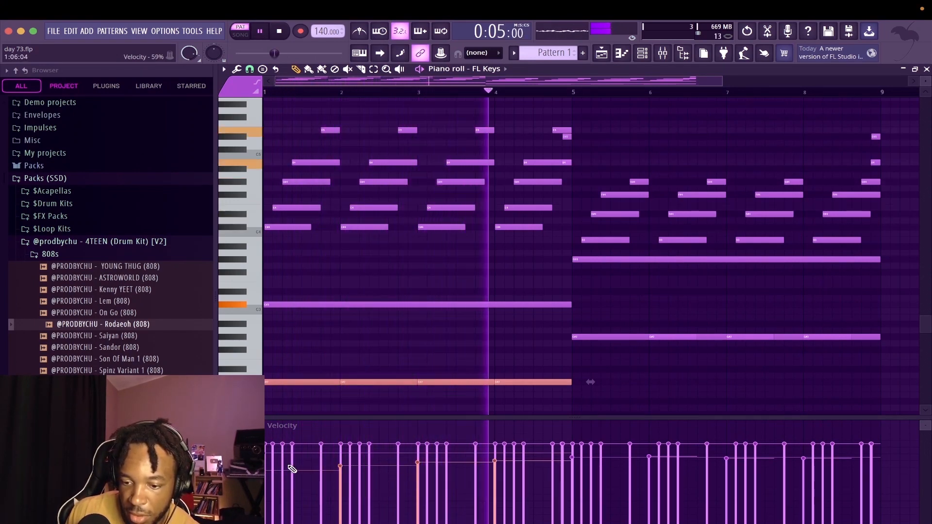
Raise the velocities of the lowest notes in bars 5 to 8 of the piano pattern, and close the piano roll.
left_click(927, 70)
left_click(519, 170)
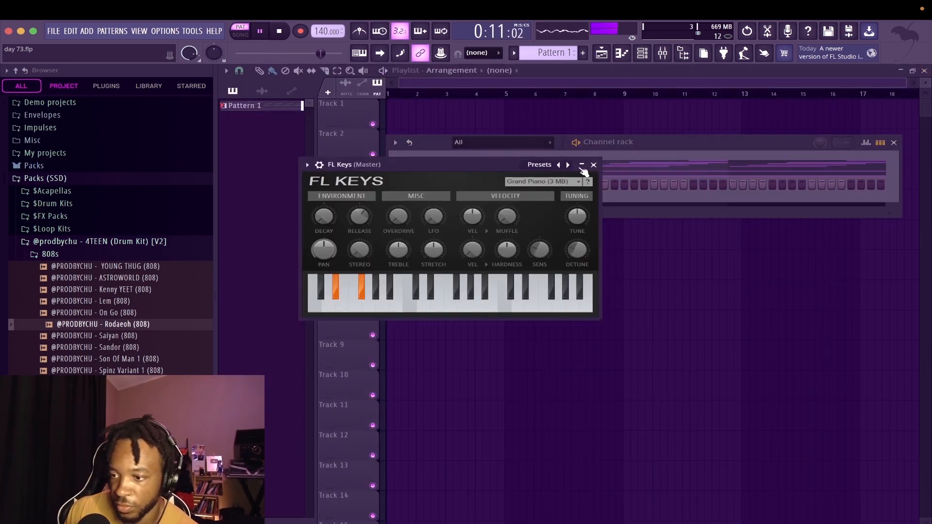
left_click(680, 165)
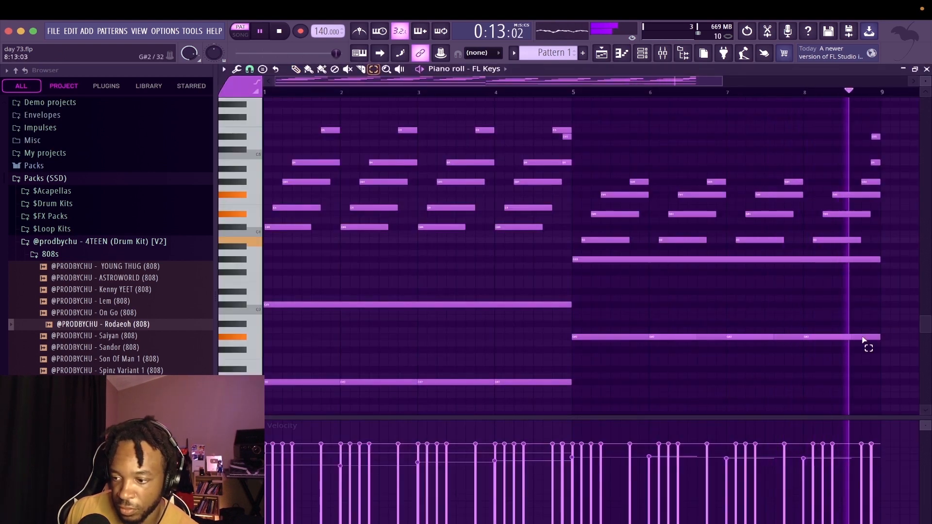
left_click_drag(864, 340, 588, 314)
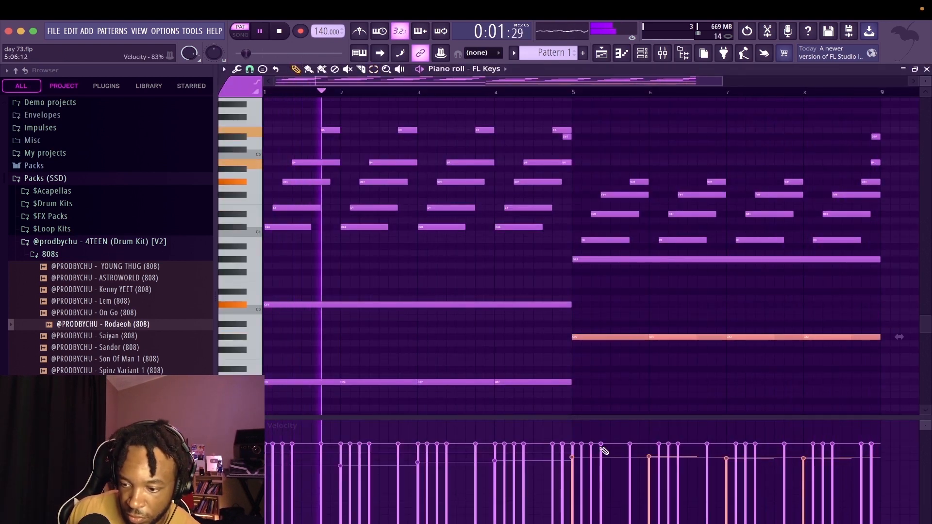
left_click_drag(572, 448, 811, 448)
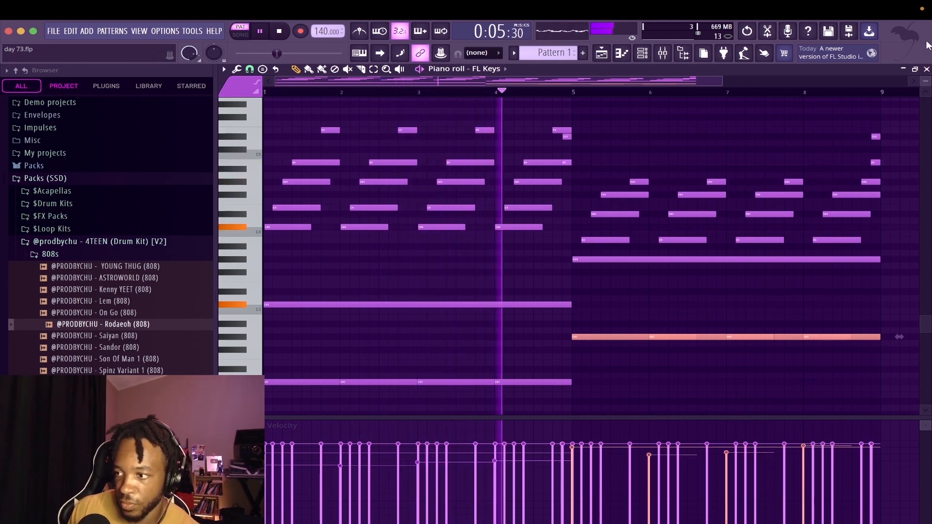
left_click(926, 69)
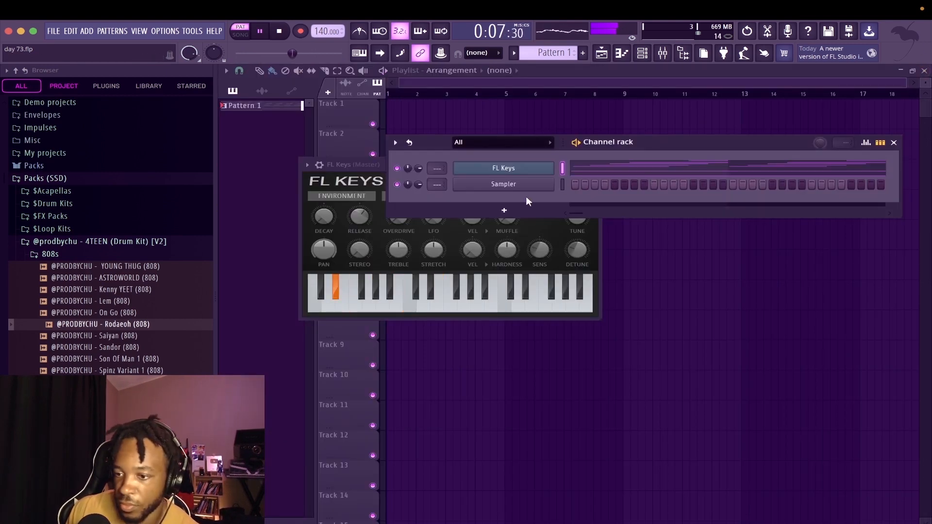
key("space")
Browse the FL Keys presets during playback and load Dark Piano.
left_click(526, 167)
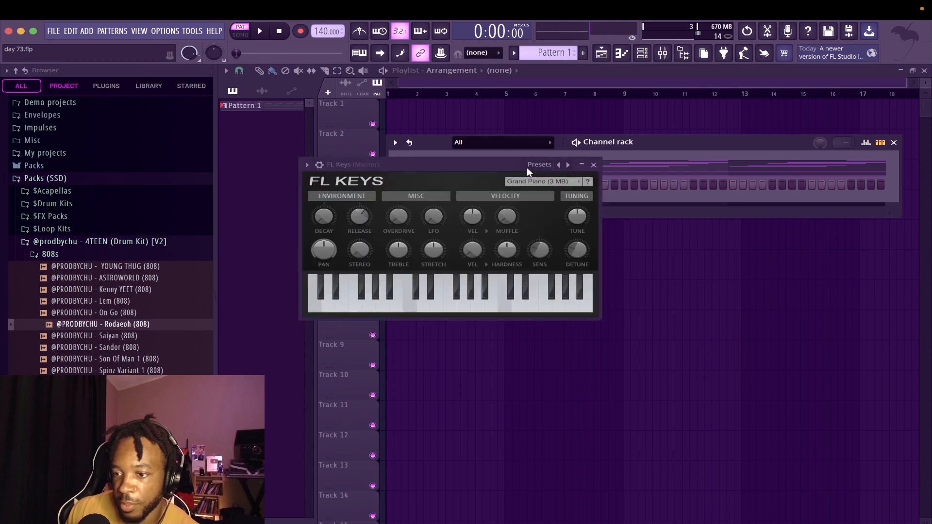
left_click(569, 165)
left_click(569, 165)
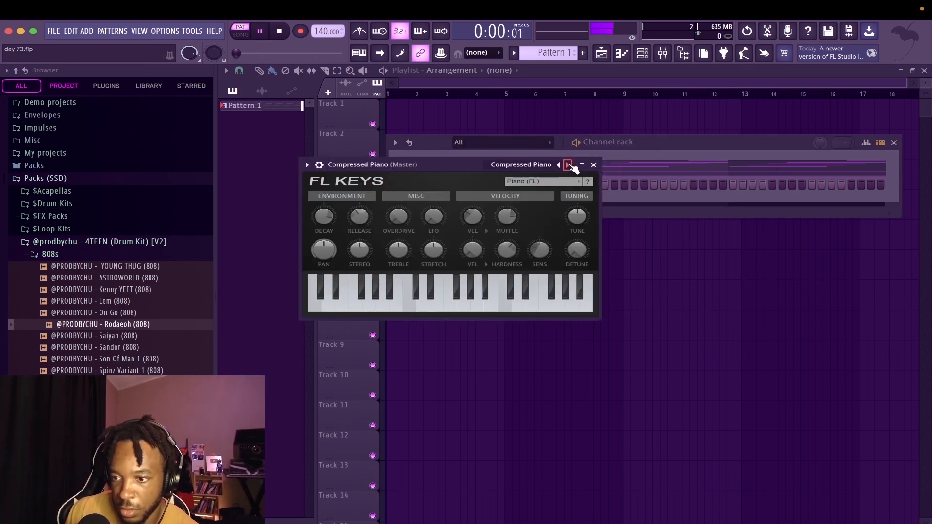
left_click(569, 165)
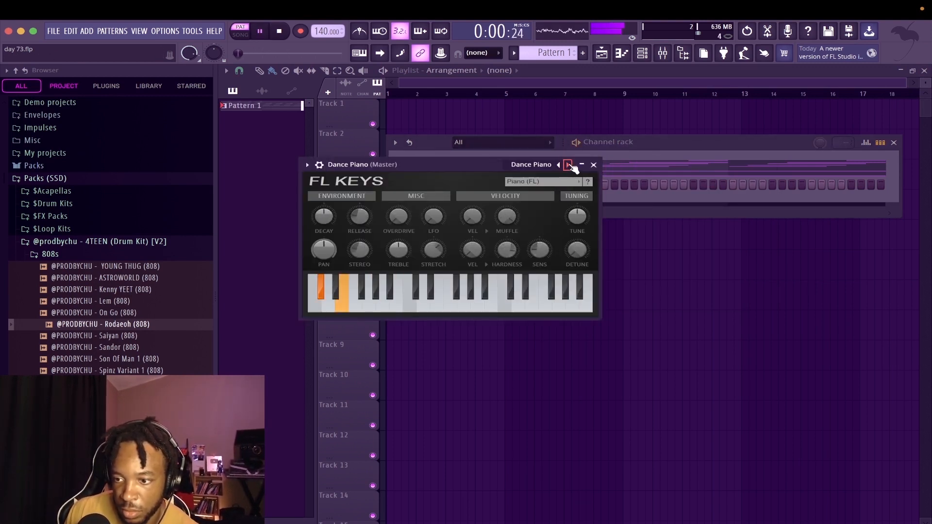
key("space")
key("space")
Audition the Rhodes (FL) and Roto Organ (FL) wavetables in FL Keys and settle on Rhodes (FL).
left_click(560, 183)
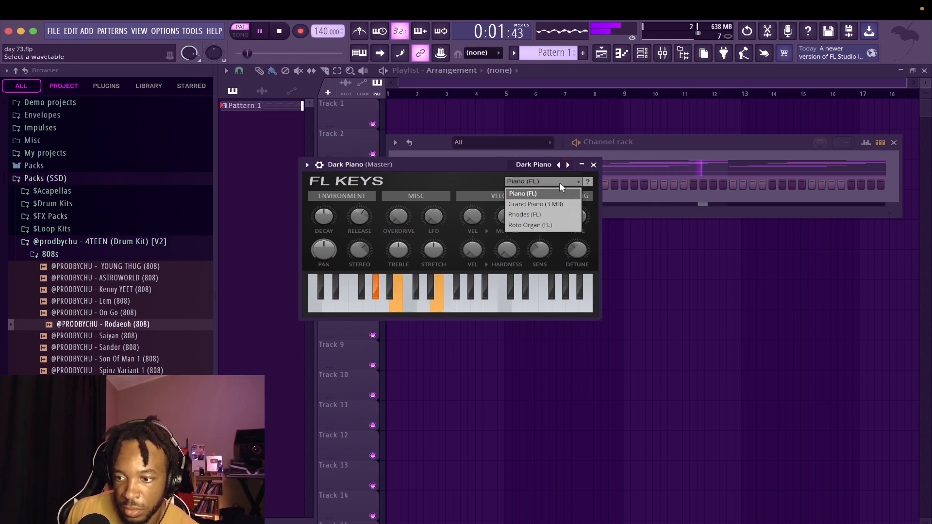
left_click(553, 217)
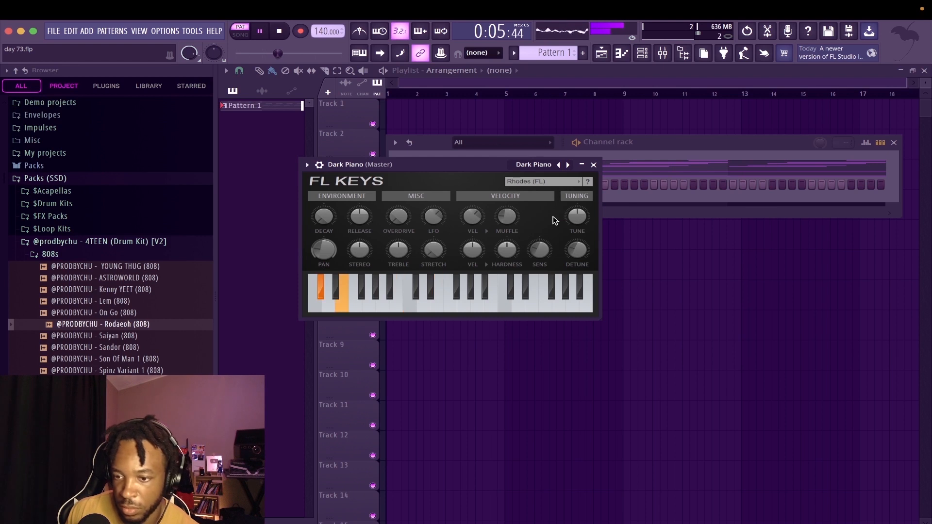
left_click(563, 182)
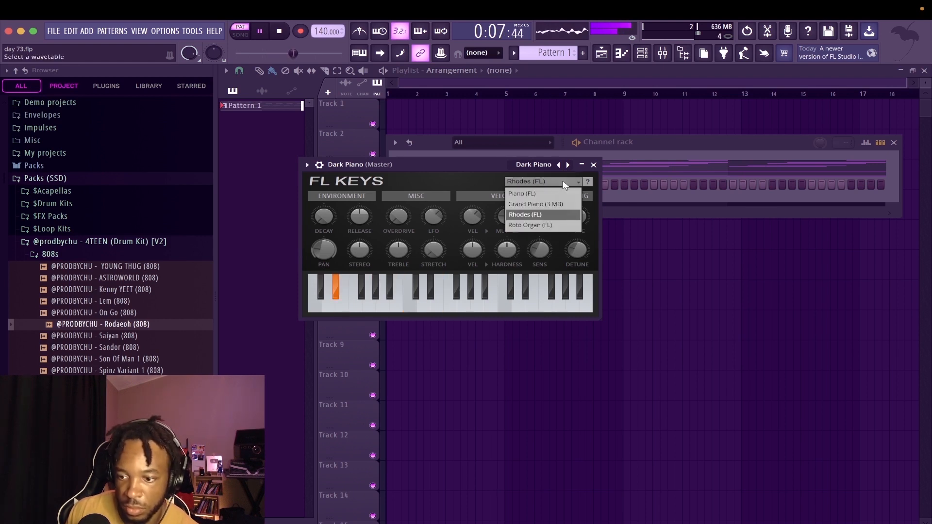
left_click(551, 224)
left_click(569, 183)
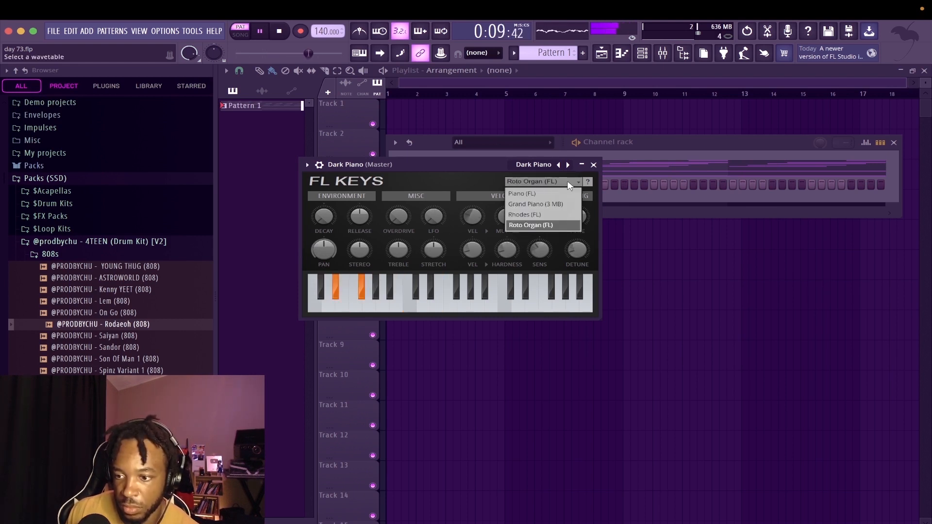
left_click(553, 214)
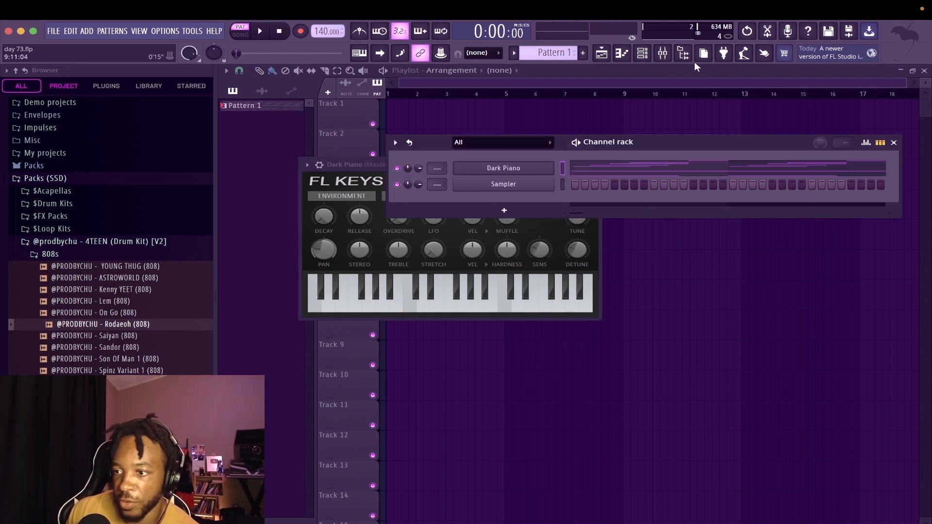
Route the Dark Piano channel to mixer Insert 1 and start playback.
left_click(663, 53)
left_click(287, 218)
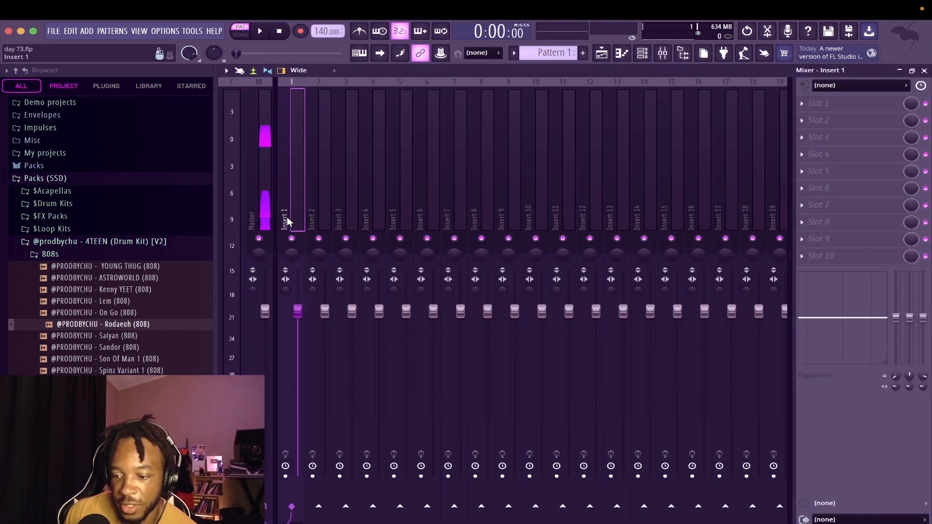
key("ctrl+l")
key("space")
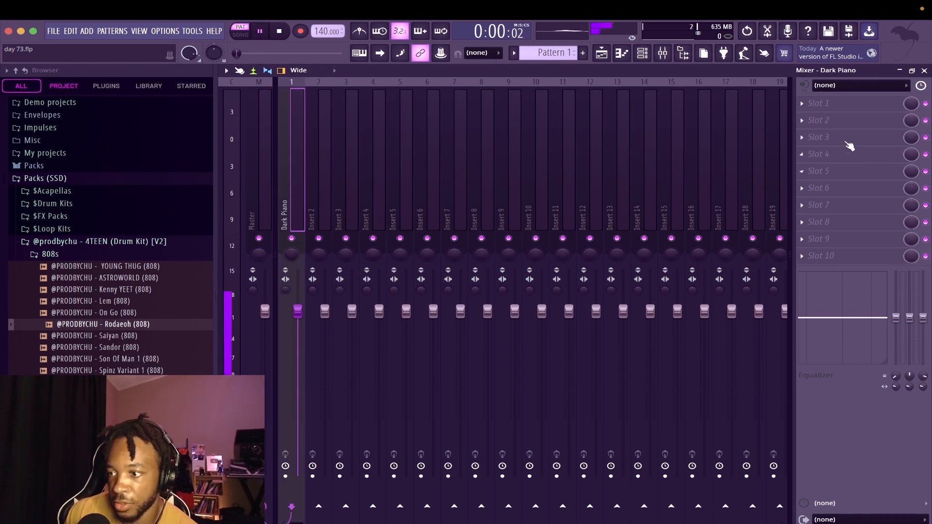
Add Vinyl to slot 1 of the Dark Piano track, with Dust at minimum, wear at 21 % and slightly more Warp.
left_click(807, 109)
left_click(534, 398)
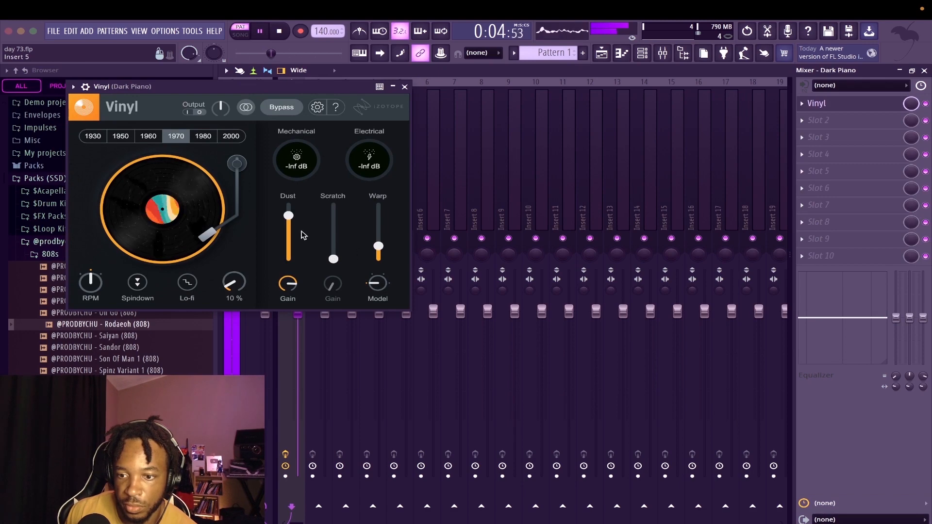
left_click_drag(288, 216, 289, 268)
left_click_drag(230, 285, 229, 271)
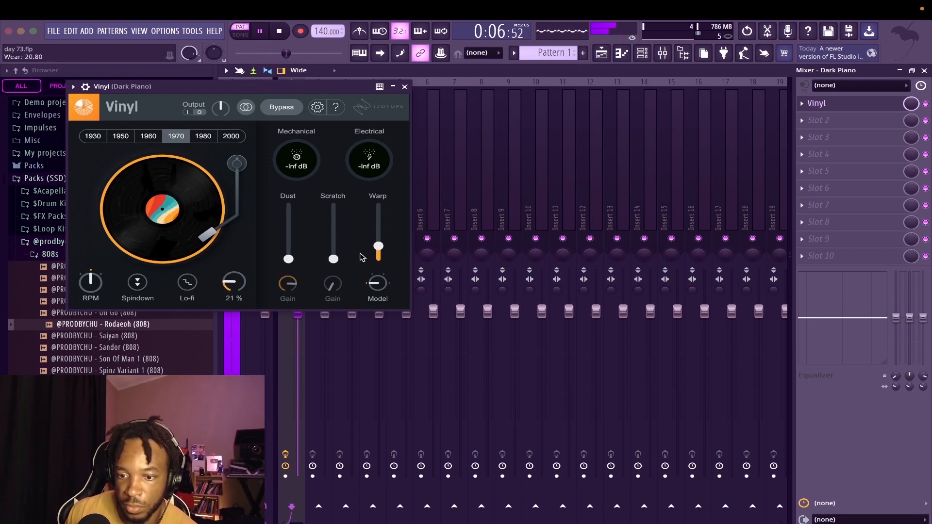
left_click_drag(379, 247, 378, 237)
left_click(405, 87)
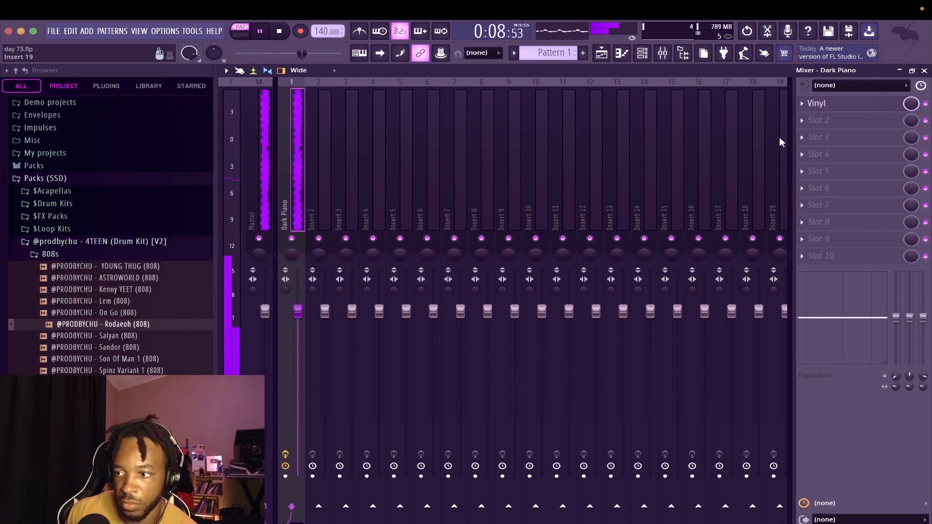
Add Vintage Chorus to slot 2 of the Dark Piano track with the "At the corner" preset.
left_click(817, 121)
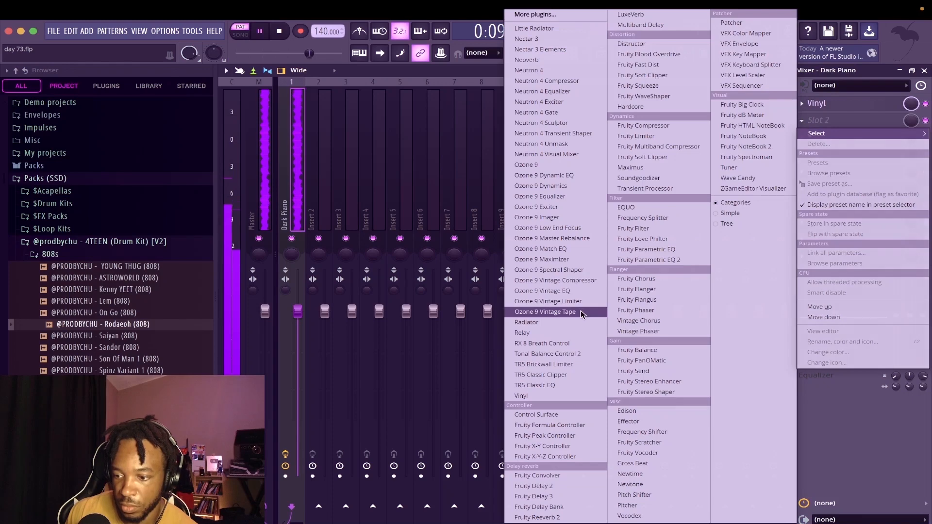
left_click(660, 318)
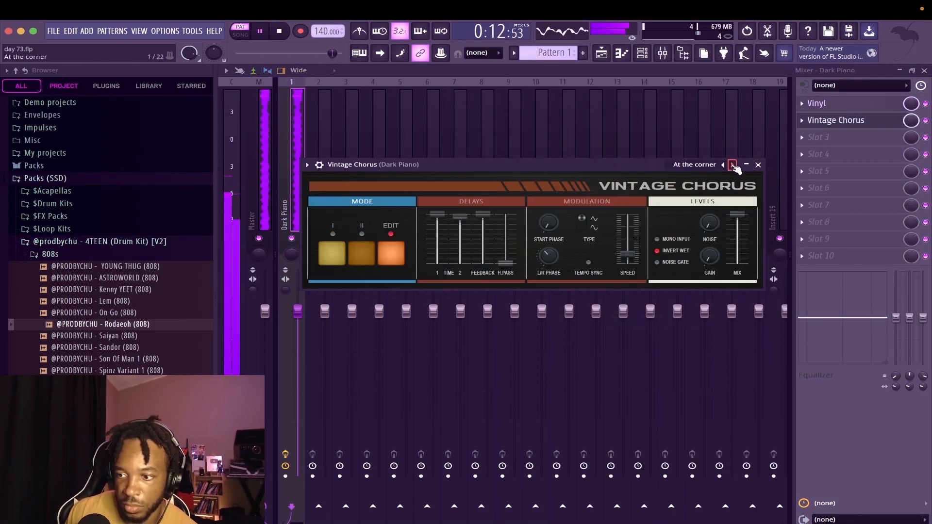
left_click(758, 165)
Add Fruity Parametric EQ 2 to slot 3, cutting the piano's lows and highs, boosting around 2565 Hz and dipping the mids slightly.
left_click(808, 138)
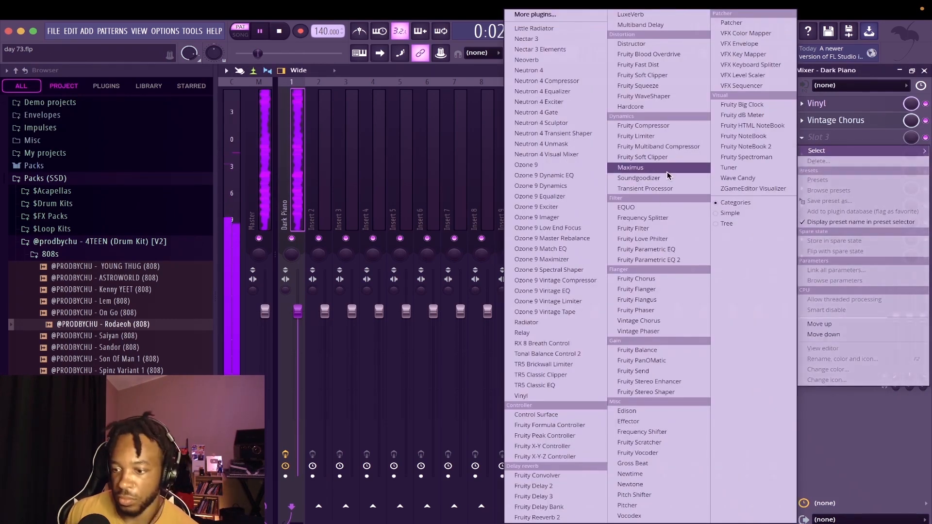
left_click(651, 260)
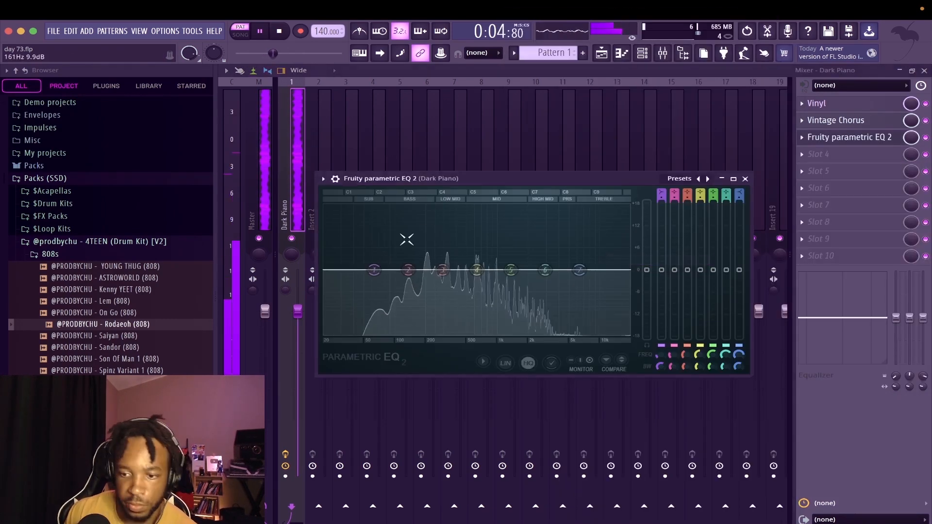
left_click_drag(373, 270, 418, 339)
left_click_drag(579, 270, 530, 249)
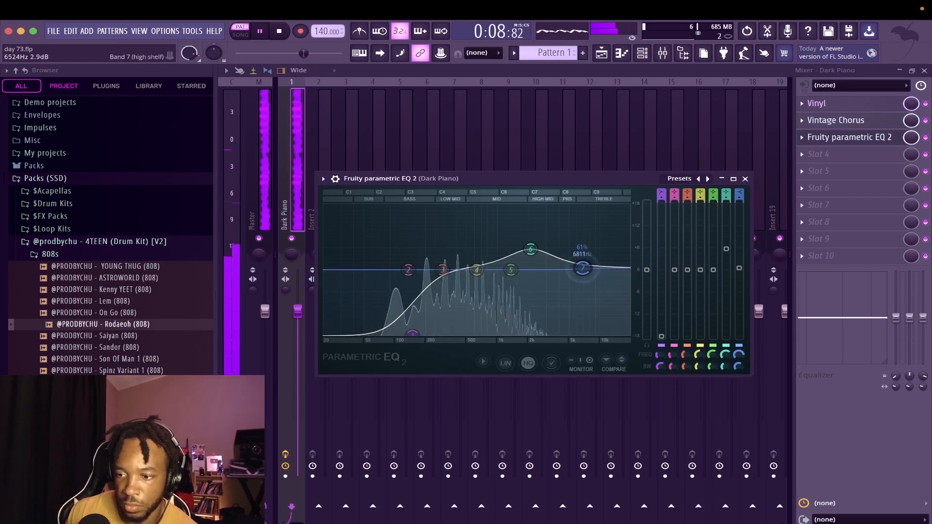
left_click_drag(583, 268, 589, 326)
left_click_drag(531, 249, 539, 242)
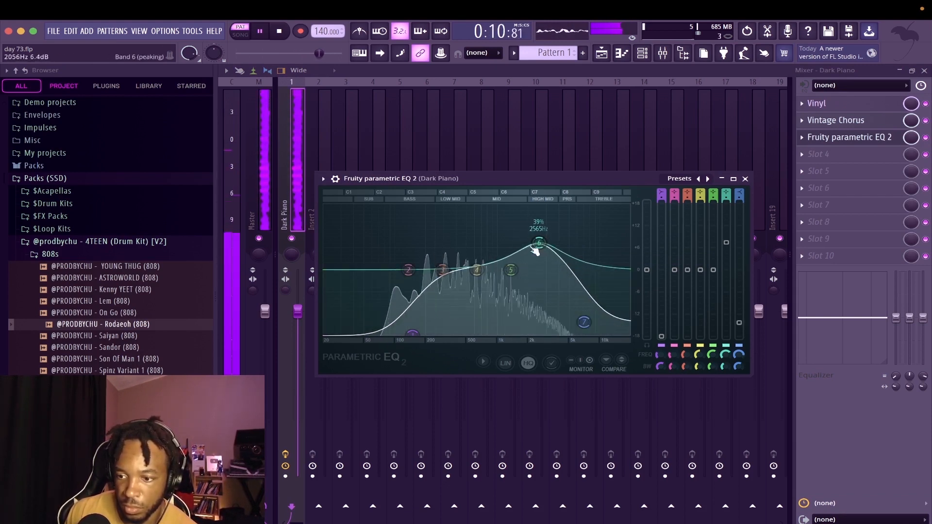
left_click_drag(477, 270, 502, 278)
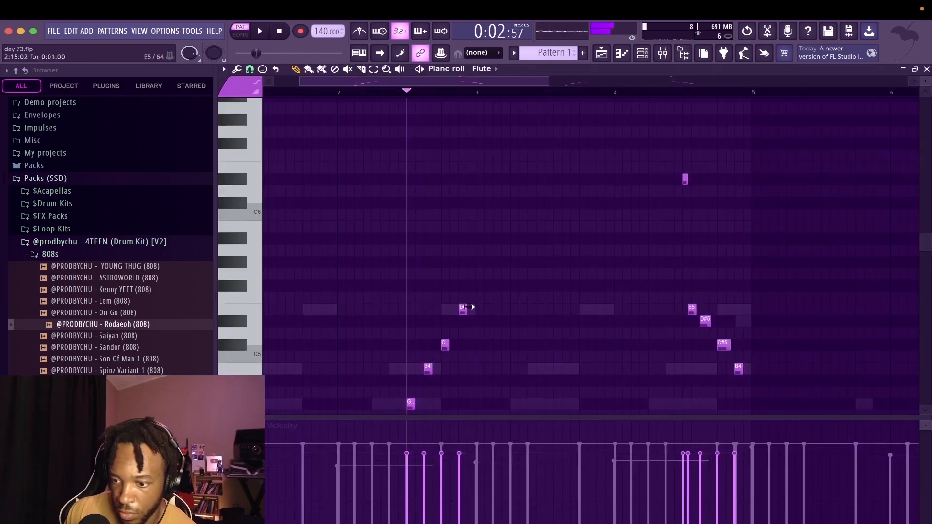
Move the E5 flute note near the end of bar 2 down to D#5, save the project and close the piano roll.
left_click_drag(466, 306, 466, 319)
key("space")
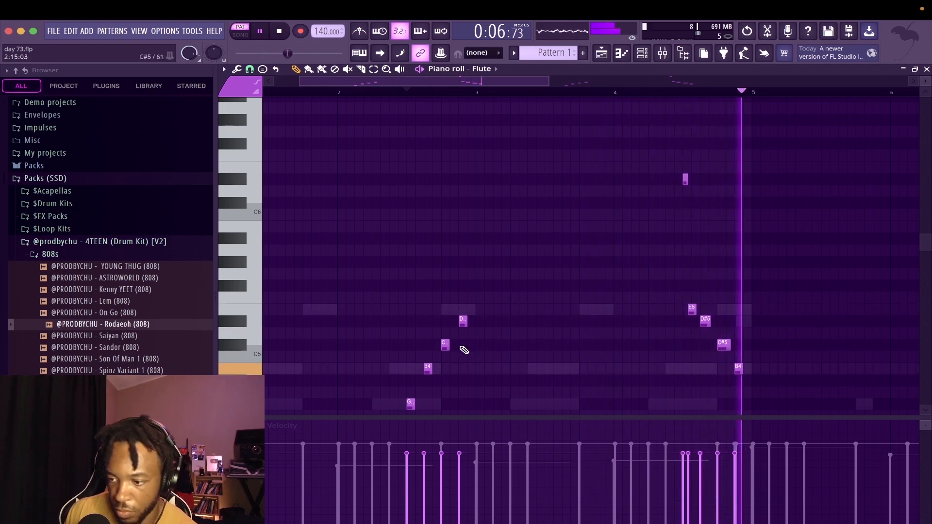
scroll(462, 340, "down", 3, "ctrl")
key("ctrl+s")
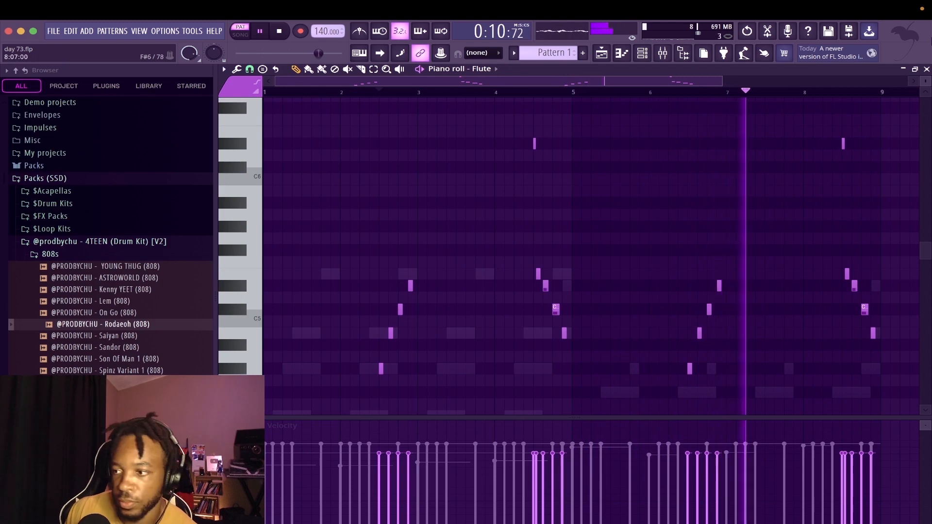
left_click(926, 69)
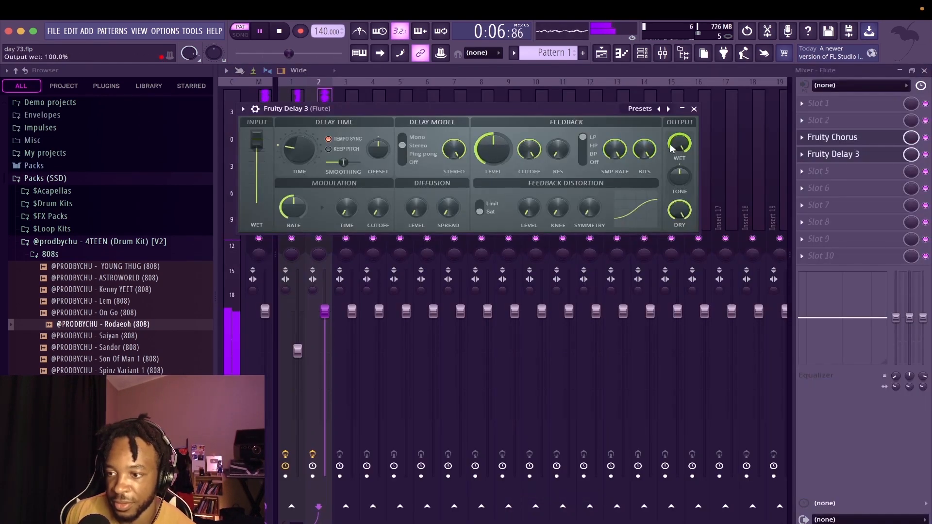
In the flute's Fruity Delay 3, lower the wet output, choose the Ping pong delay model and reduce the time offset.
left_click_drag(679, 144, 680, 160)
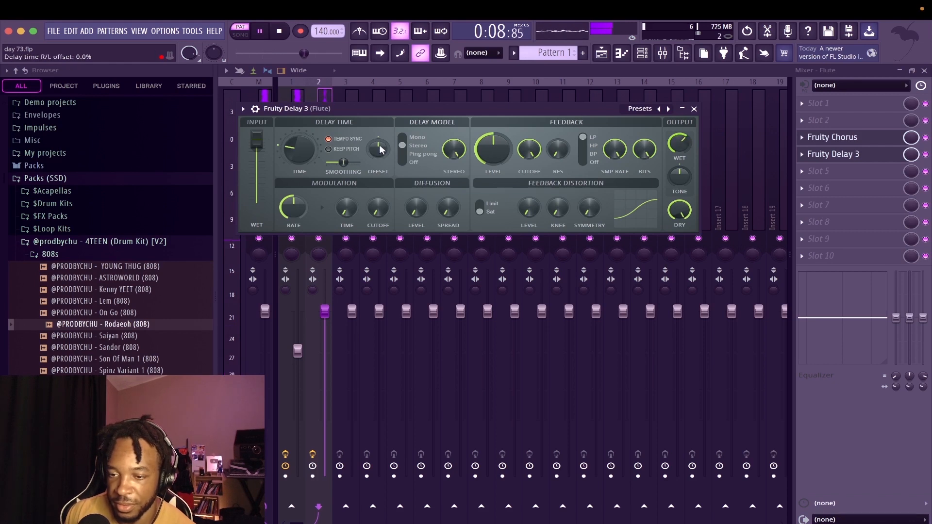
left_click(409, 154)
left_click_drag(377, 149, 377, 155)
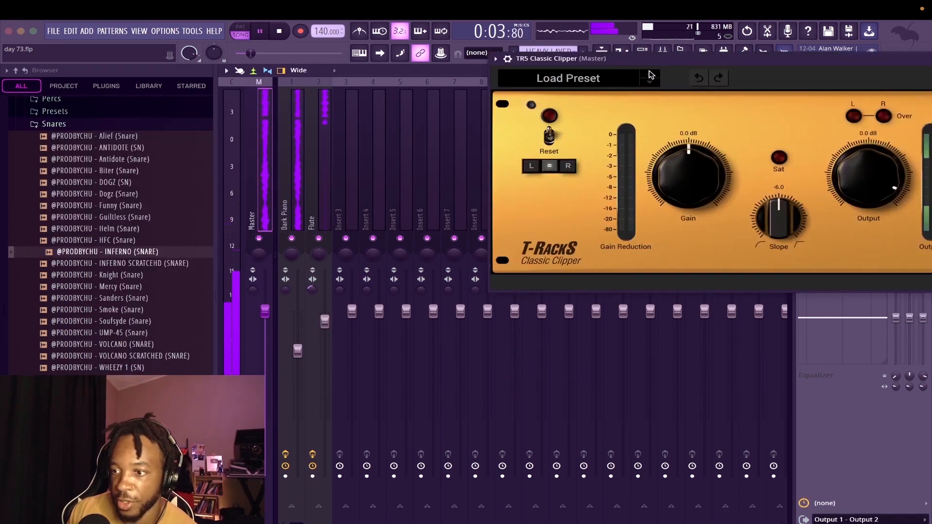
Load the "+6 DB Soft Clip" preset in TR5 Classic Clipper on the Master track and close the plugin and mixer.
left_click(651, 74)
left_click(650, 74)
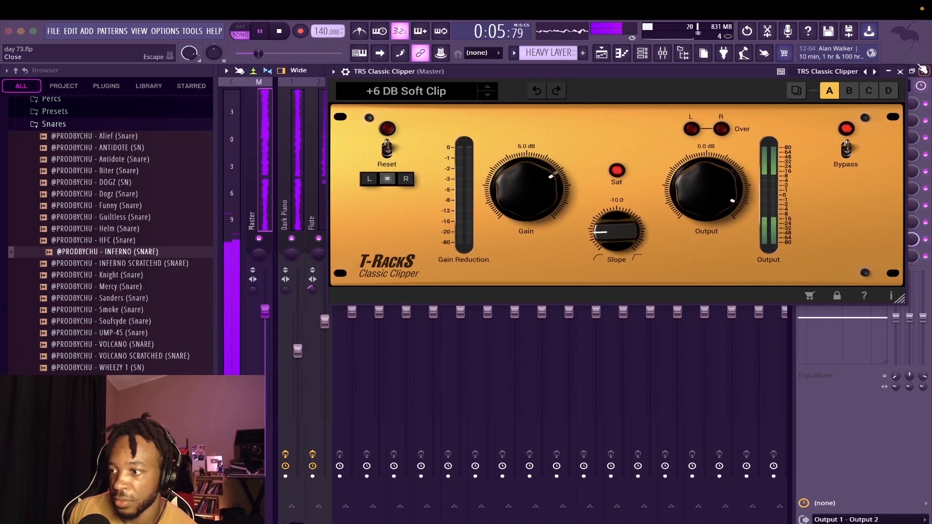
left_click(900, 72)
left_click(925, 72)
Raise the velocity of the INFERNO snare note in bar 1 close to maximum and play it back.
key("space")
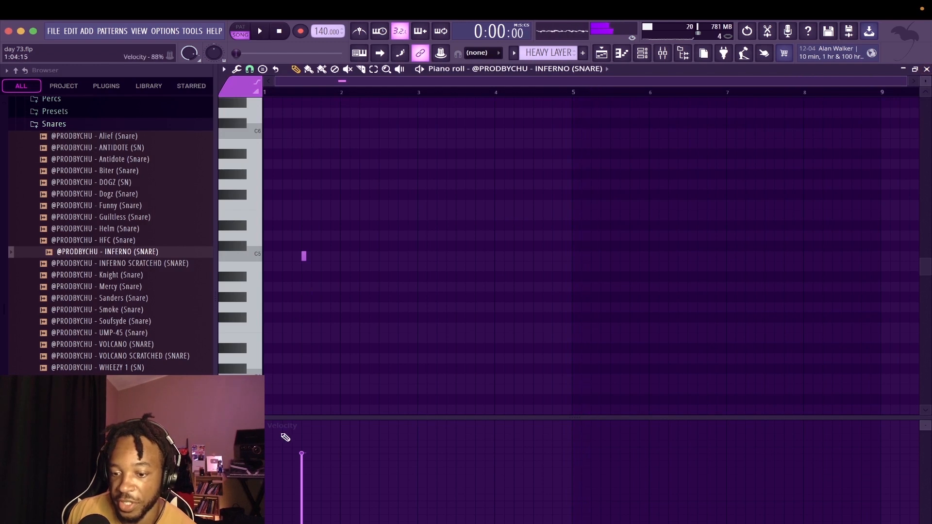
left_click(302, 431)
key("space")
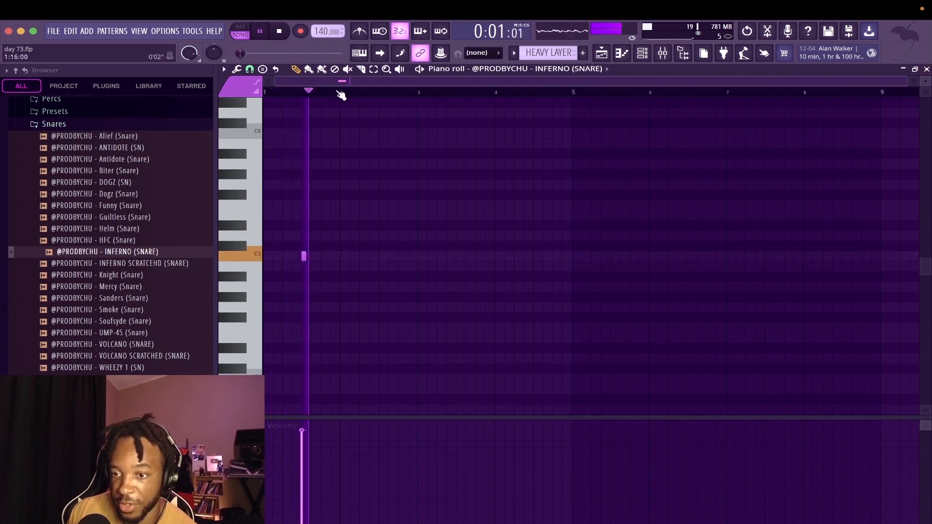
Duplicate the bar 1 INFERNO snare note into every bar through bar 8 and play the result.
key("space")
left_click_drag(338, 92, 270, 92, "super")
key("super+b")
key("super+b")
key("super+b")
key("super+b")
key("super+b")
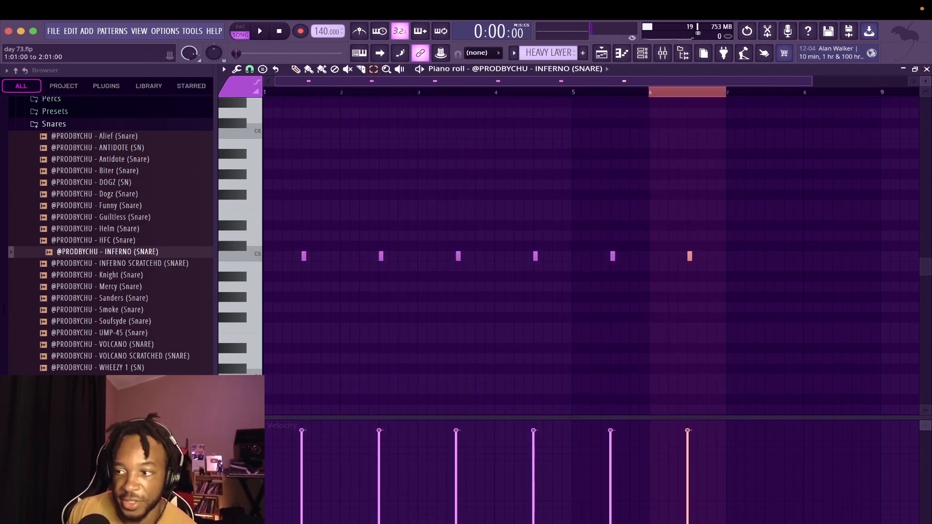
key("super+b")
key("super+b")
key("space")
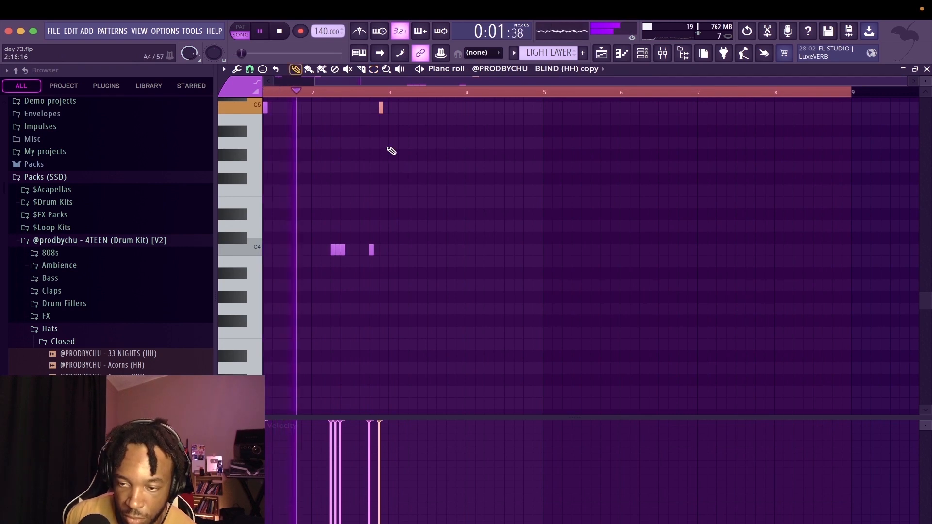
Apply legato to the BLIND (HH) copy notes, repeat the two-bar pattern through bar 8 and close the piano roll.
left_click(390, 106)
key("super+l")
right_click(417, 106)
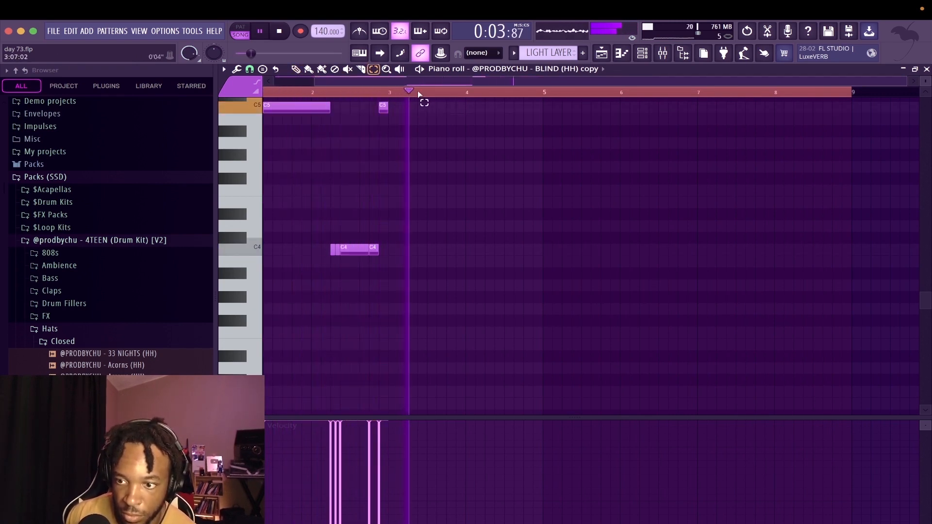
right_click(418, 89)
key("super+b")
key("super+b")
key("super+b")
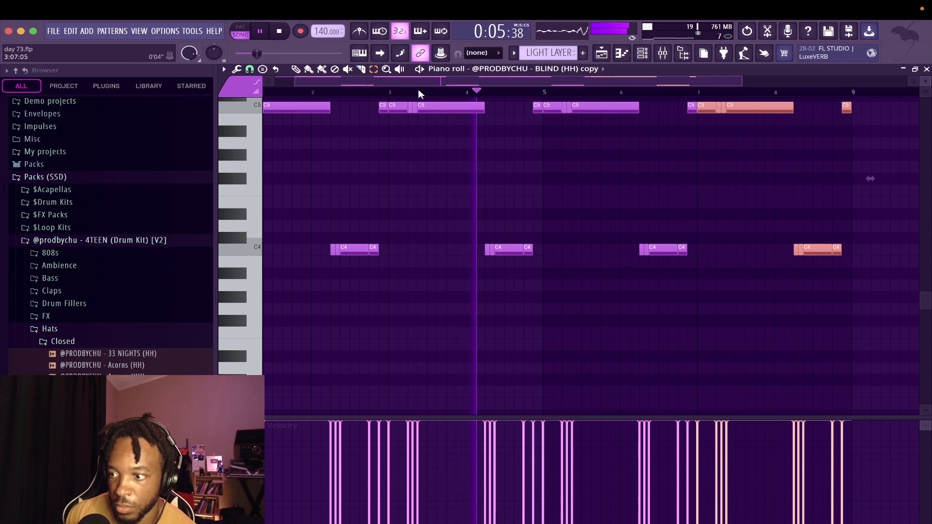
right_click(679, 89)
left_click(927, 69)
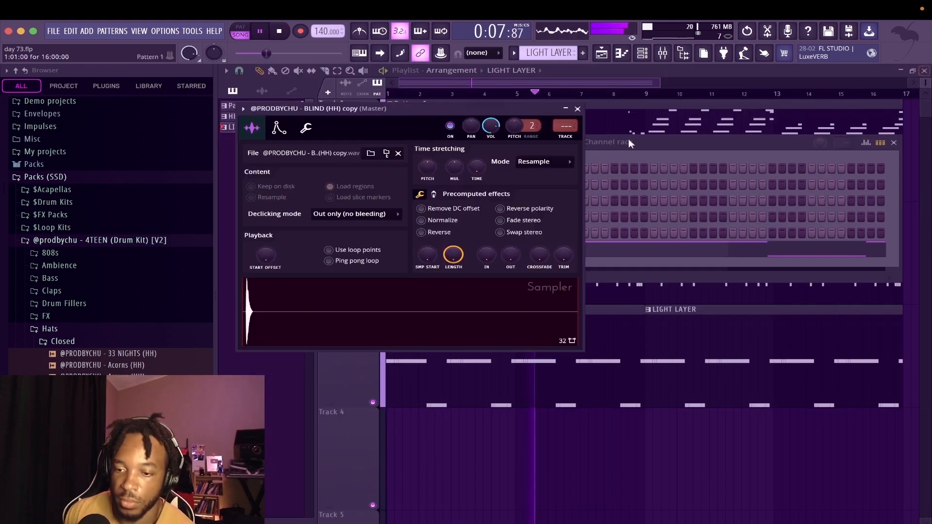
Lower the mix level of Fruity Delay 3 on the Flute mixer track.
left_click(663, 53)
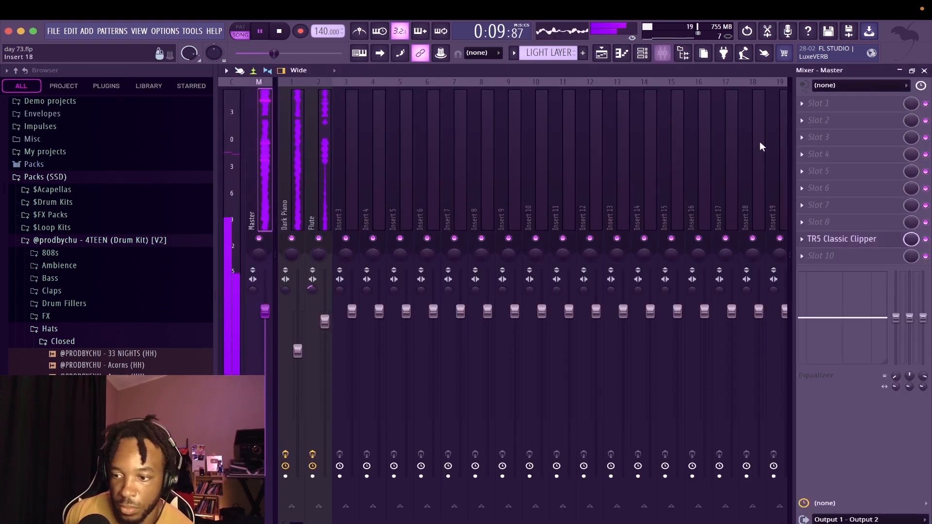
left_click(326, 190)
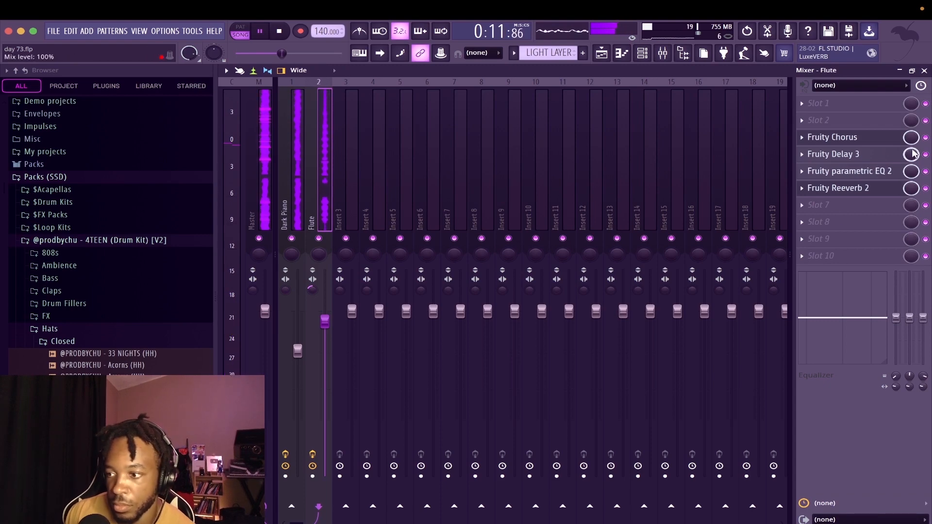
left_click_drag(911, 154, 911, 179)
Set the Bran (HH) channel volume to about 48% and slightly reduce the Best (HH) channel volume.
key("F7")
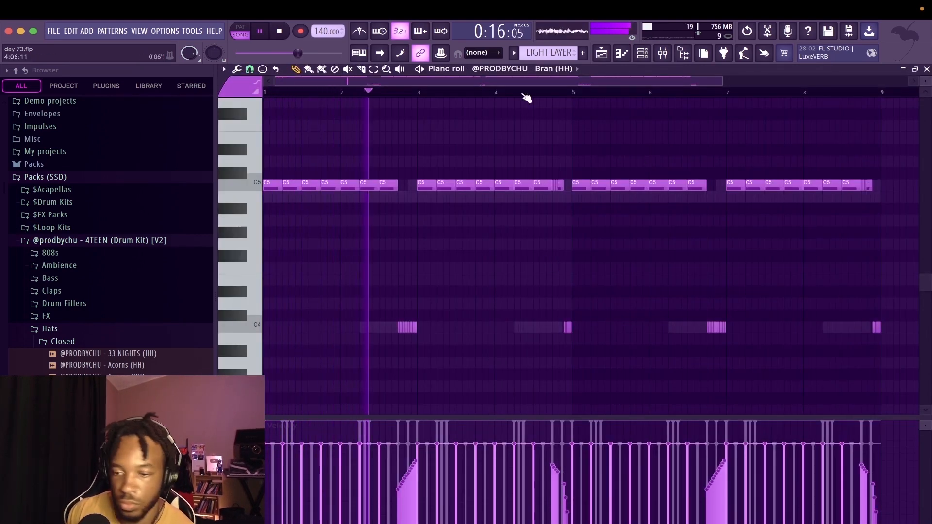
left_click(926, 69)
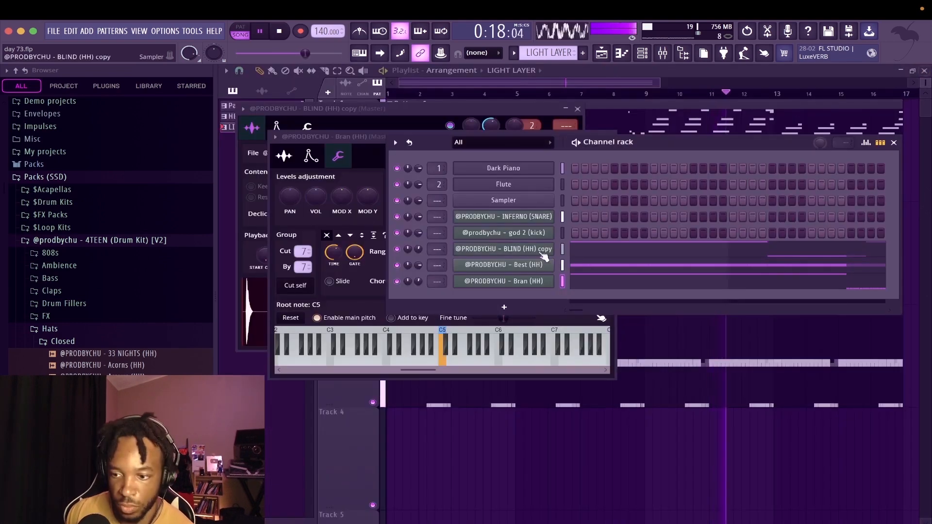
left_click(520, 282)
left_click(520, 282)
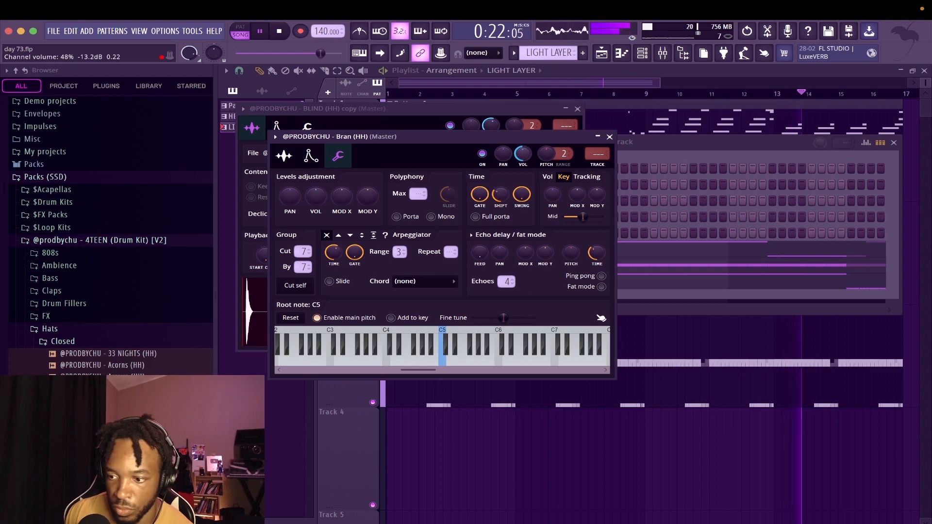
left_click(610, 137)
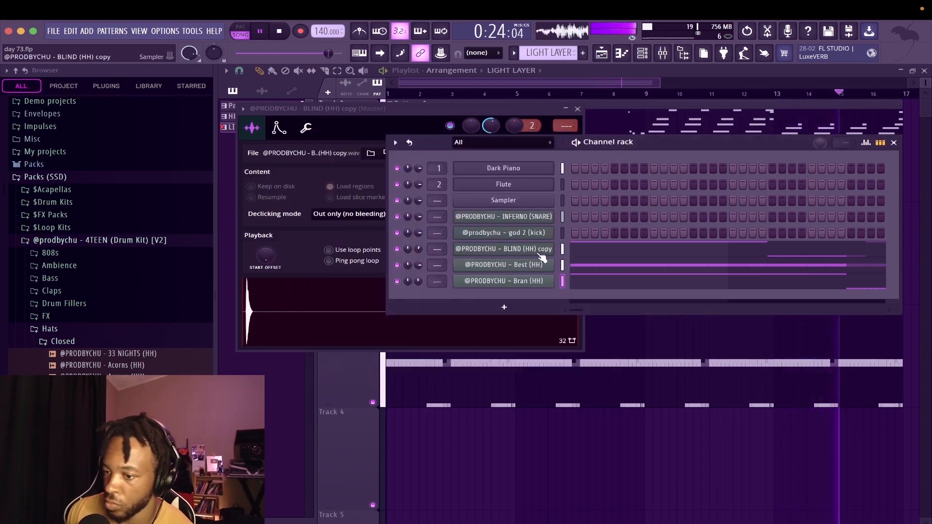
left_click_drag(419, 265, 418, 270)
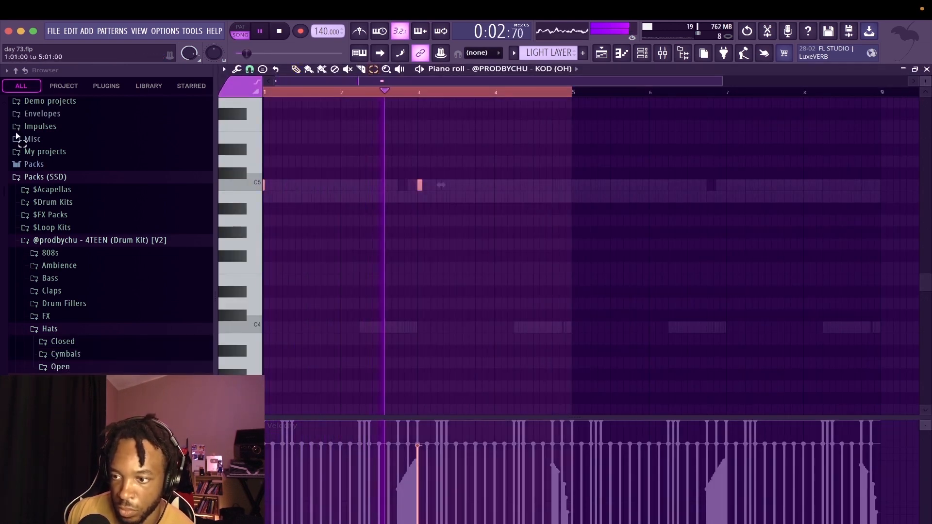
Duplicate the KOD (OH) open-hat notes from bars 1–4 into bars 5–8, and close its piano roll and channel settings.
key("ctrl+b")
left_click(489, 91, "ctrl")
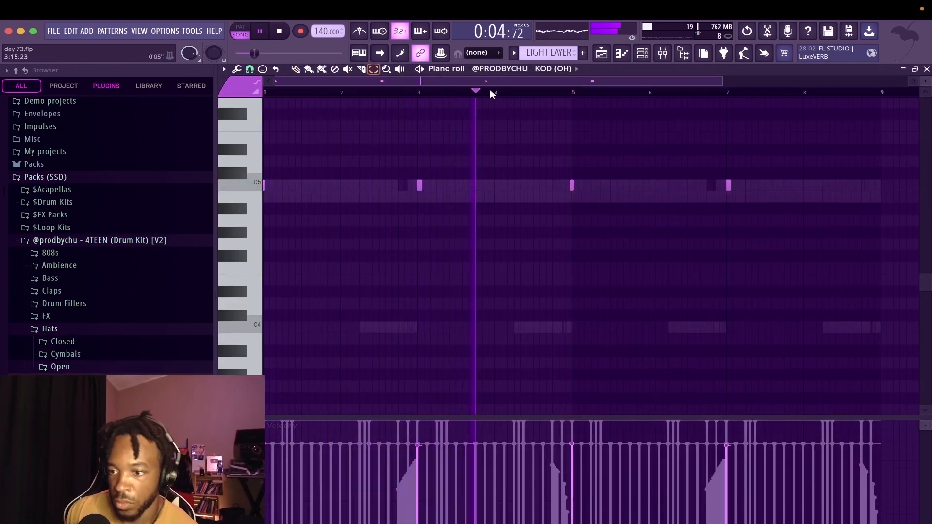
left_click(927, 69)
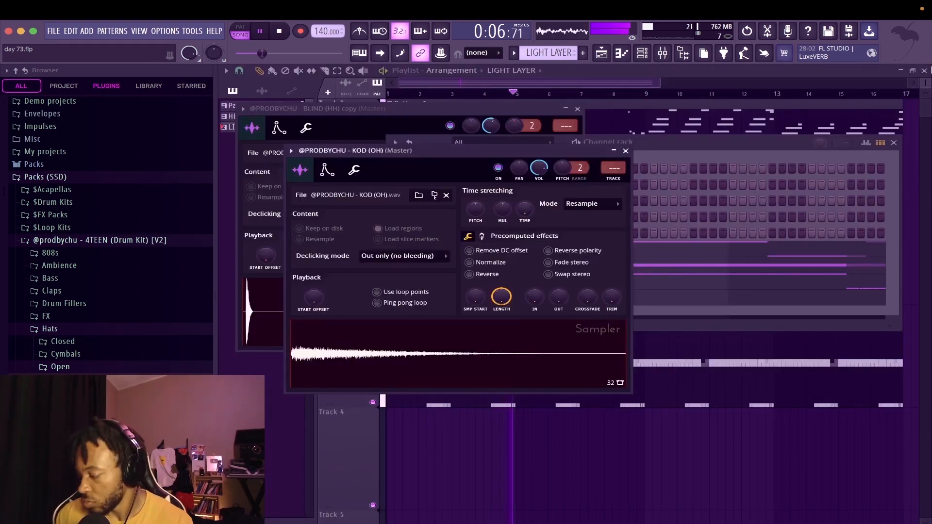
left_click(353, 170)
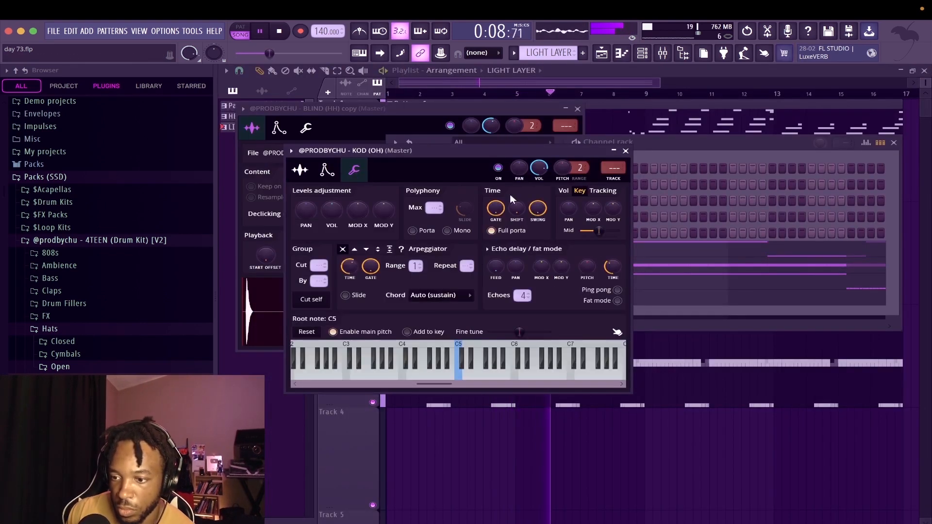
left_click(626, 151)
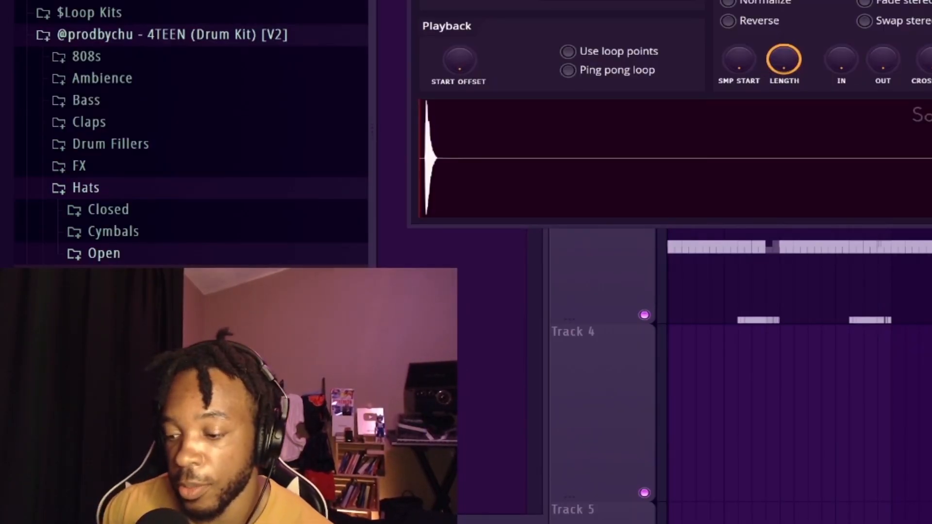
Audition the 808 samples in the 4TEEN drum kit's 808s folder.
left_click(127, 54)
scroll(187, 12, "down", 5)
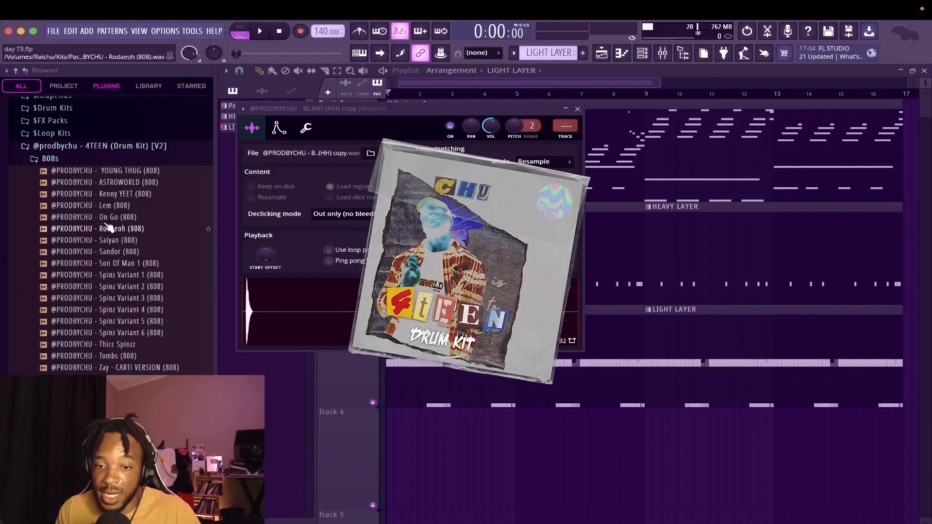
left_click(136, 299)
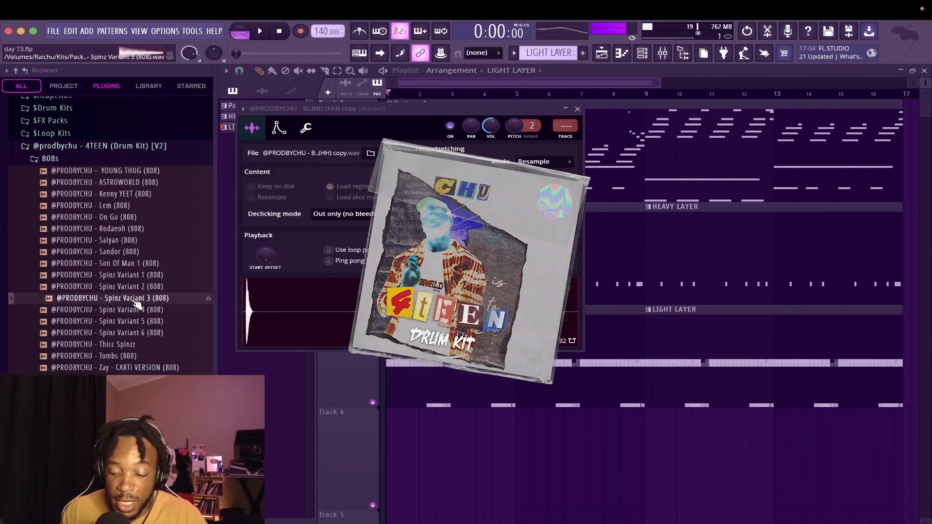
key("Down")
key("Down")
key("Down")
key("Down")
key("Down")
key("Down")
key("Down")
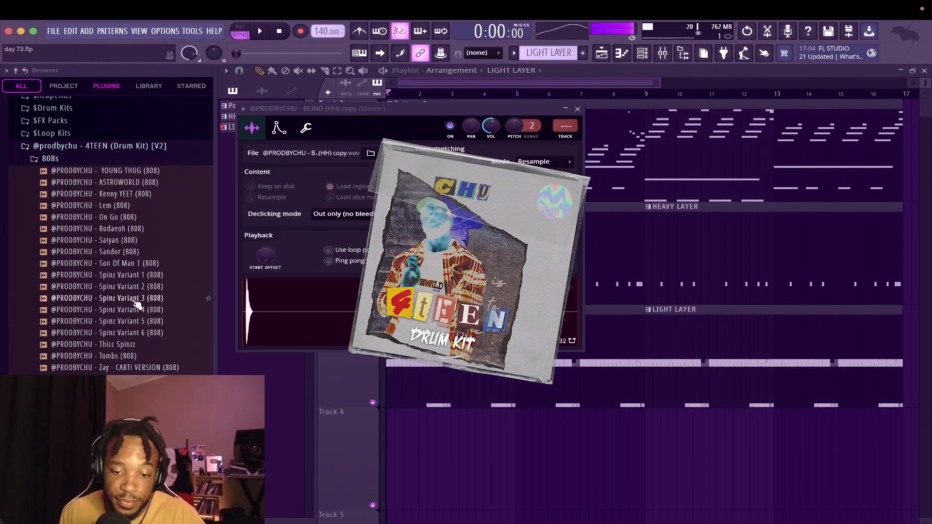
key("Up")
key("Up")
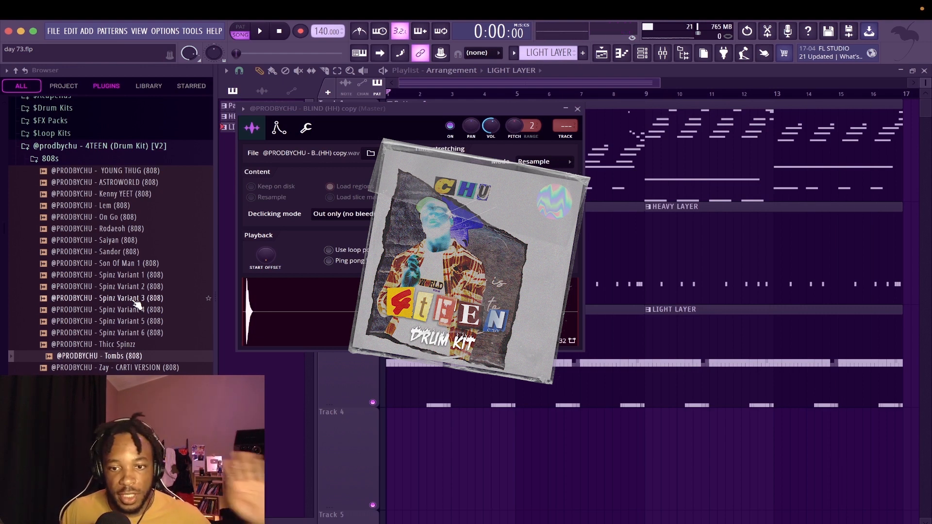
key("Up")
key("Up")
key("Up")
key("Up")
key("Up")
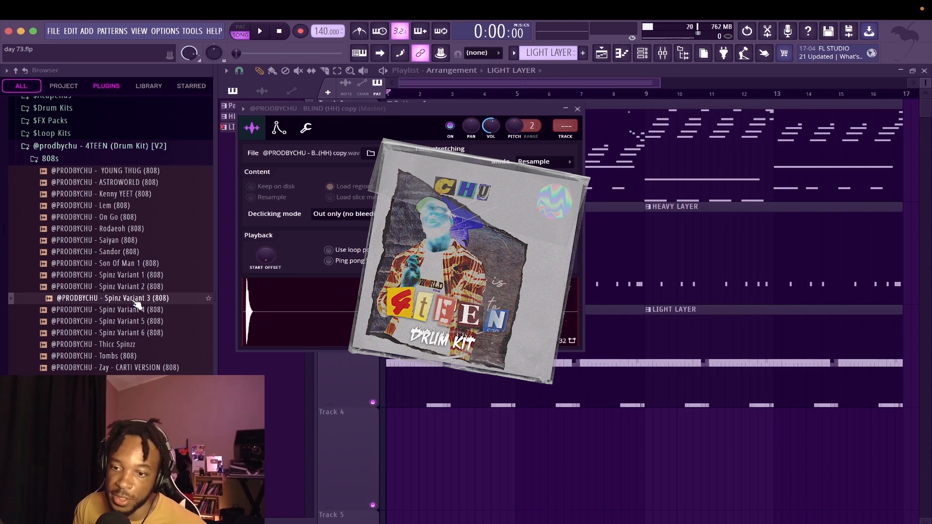
Load the Son Of Man 1 (808) sample into a new sampler channel and close the open channel windows.
right_click(141, 265)
left_click(166, 285)
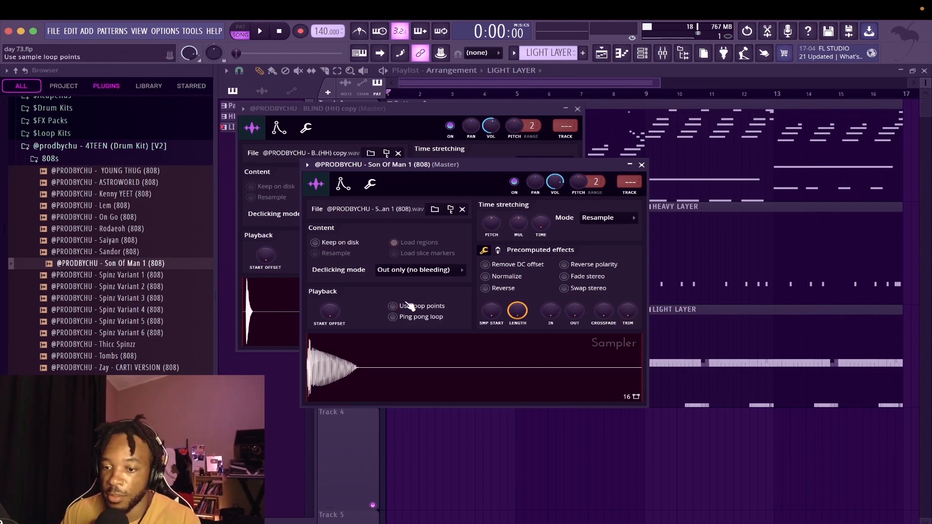
right_click(656, 467)
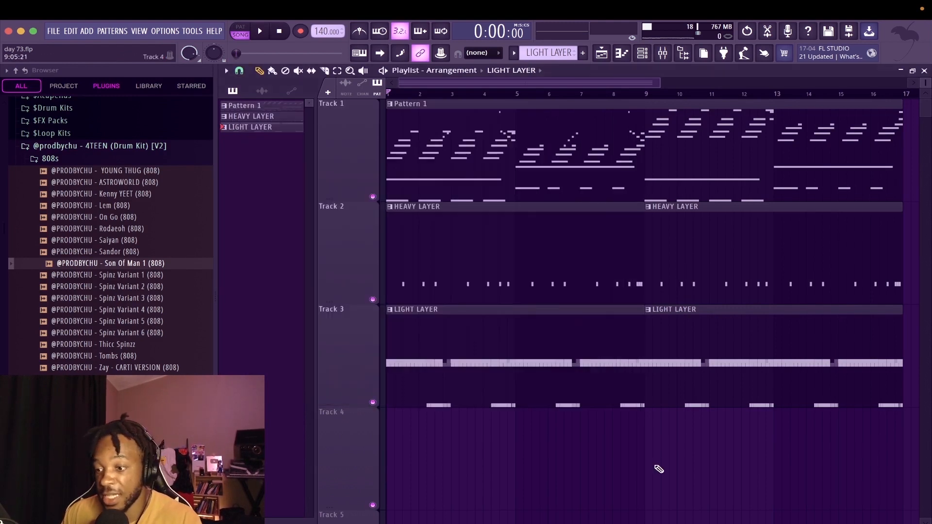
Create a new pattern named 808 and place it at bar 1 on Track 4 of the playlist.
left_click(583, 52)
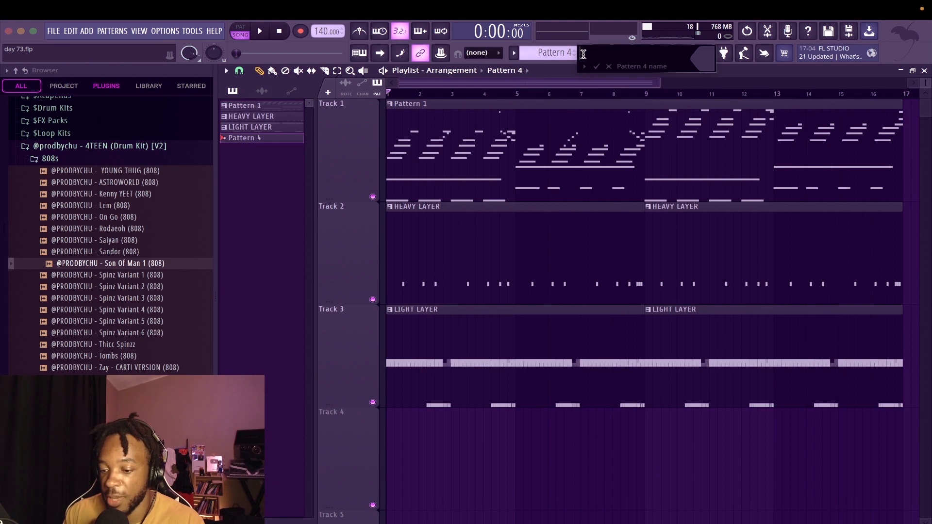
type("808")
key("Return")
left_click(395, 446)
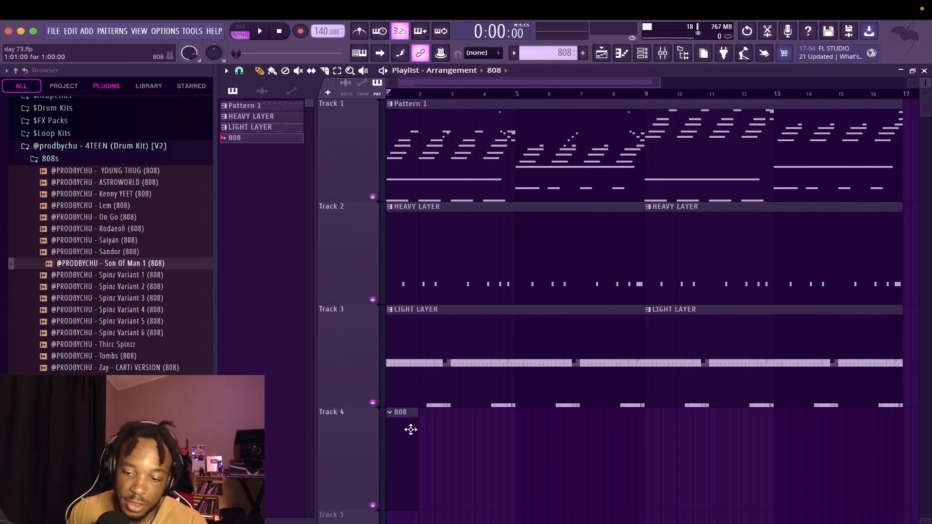
Enter C#5 notes for the Son Of Man 1 808 in bar 1 of the 808 pattern and play them back.
double_click(410, 430)
left_click(309, 178)
key("space")
left_click(365, 179)
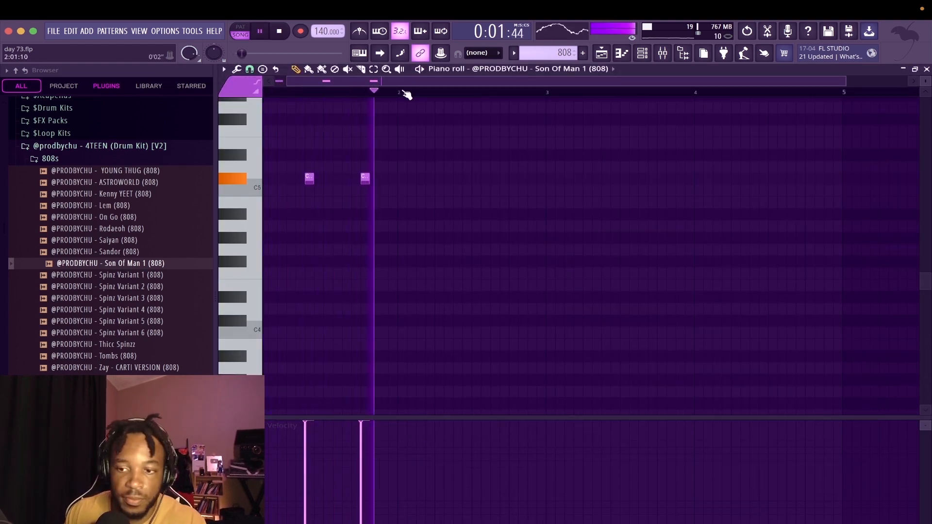
key("space")
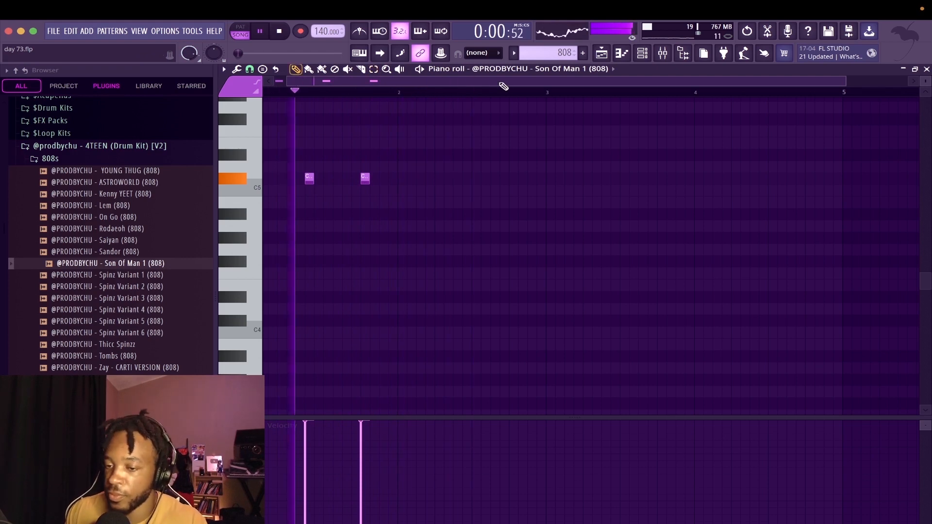
key("space")
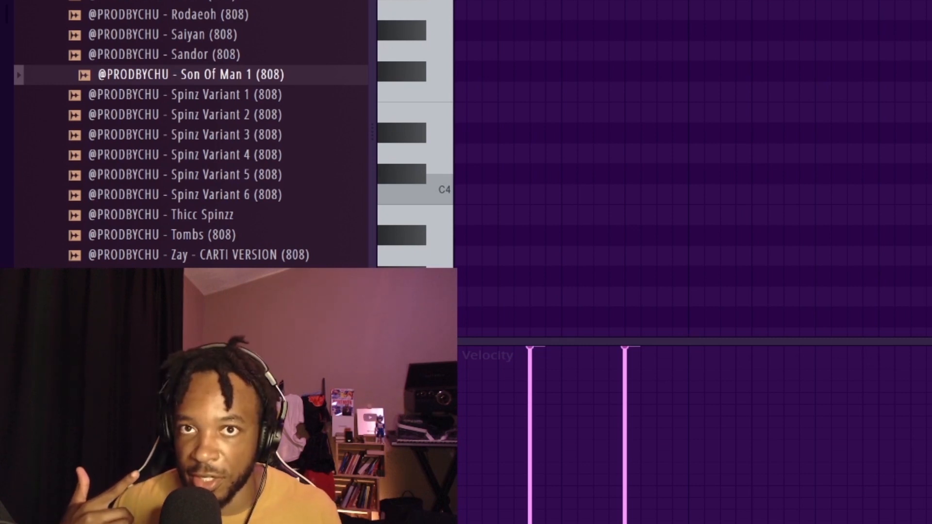
Repeat the three C#5 808 notes every two bars through bar 8 and return to the playlist.
scroll(694, 170, "down", 2)
scroll(695, 170, "left", 1)
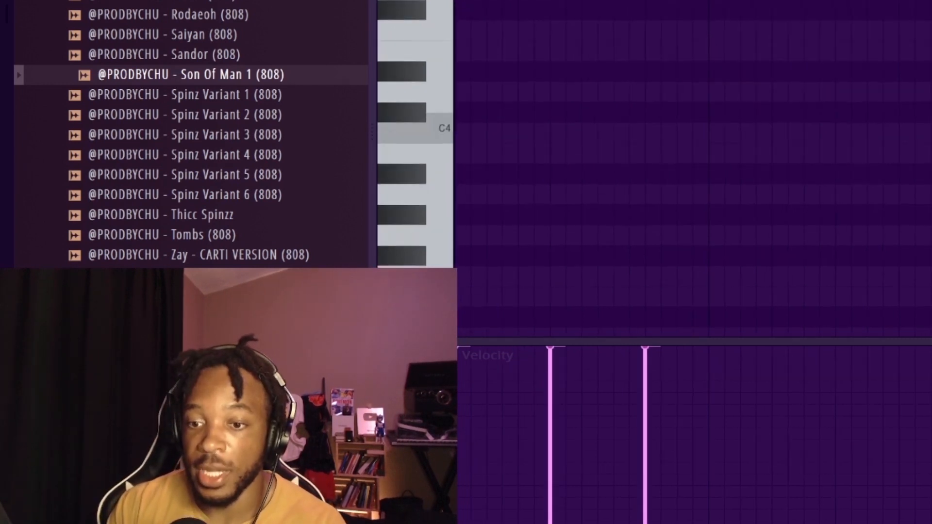
scroll(694, 146, "up", 2)
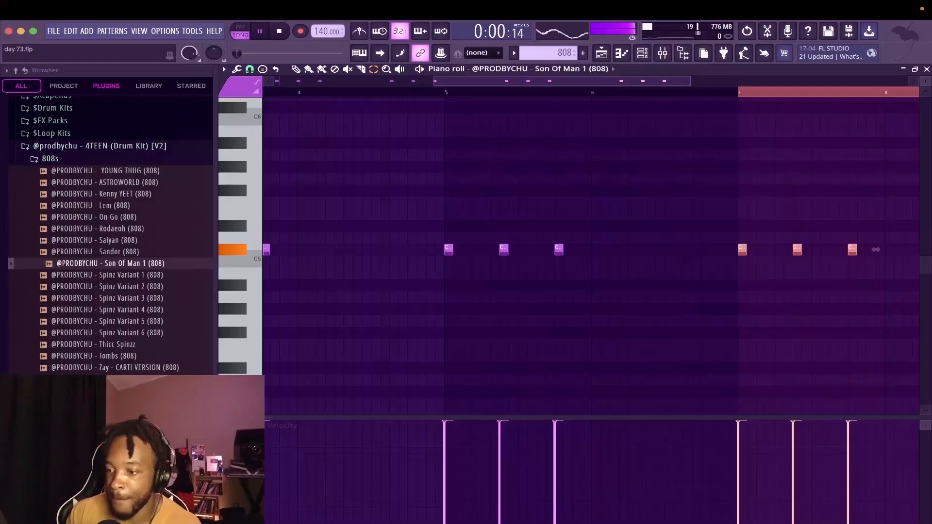
right_click(306, 401, "ctrl")
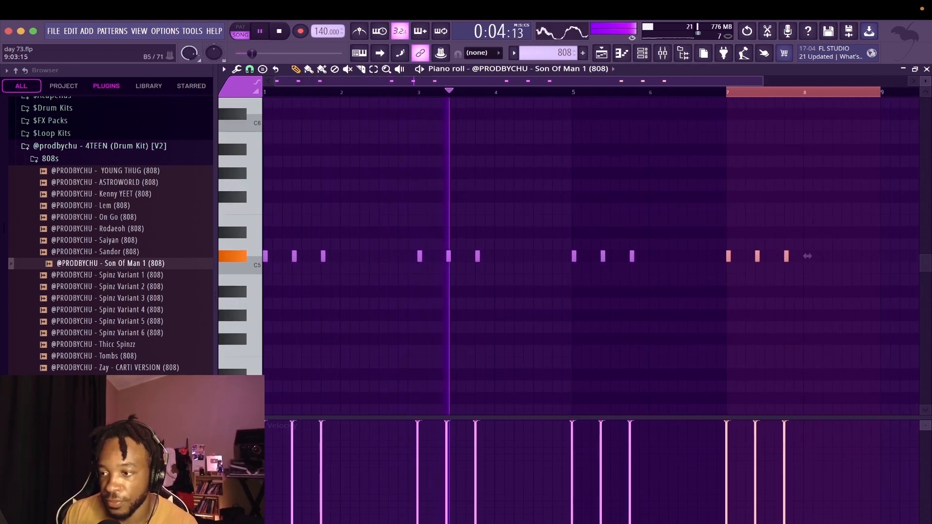
key("F5")
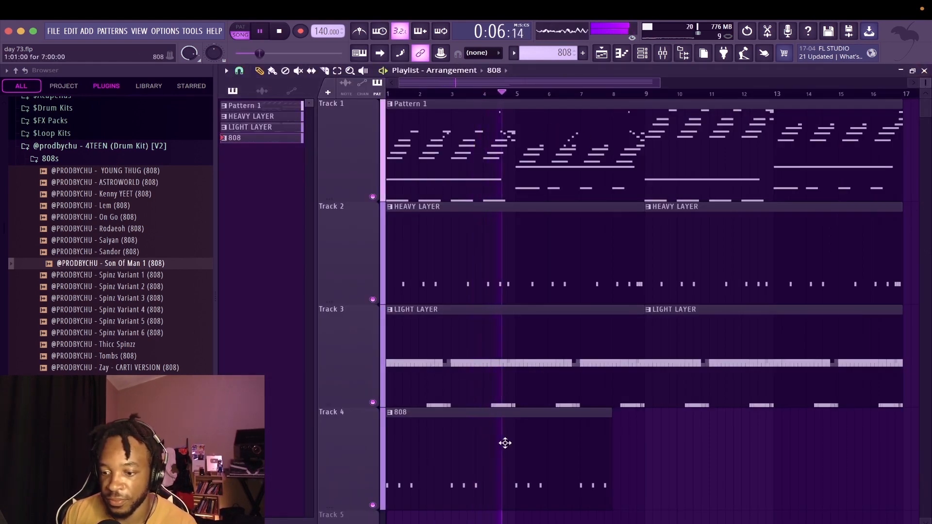
Transpose the 808 notes in bars 5 and 7 to G#5 and play the pattern.
double_click(503, 441)
key("space")
left_click_drag(578, 252, 272, 262)
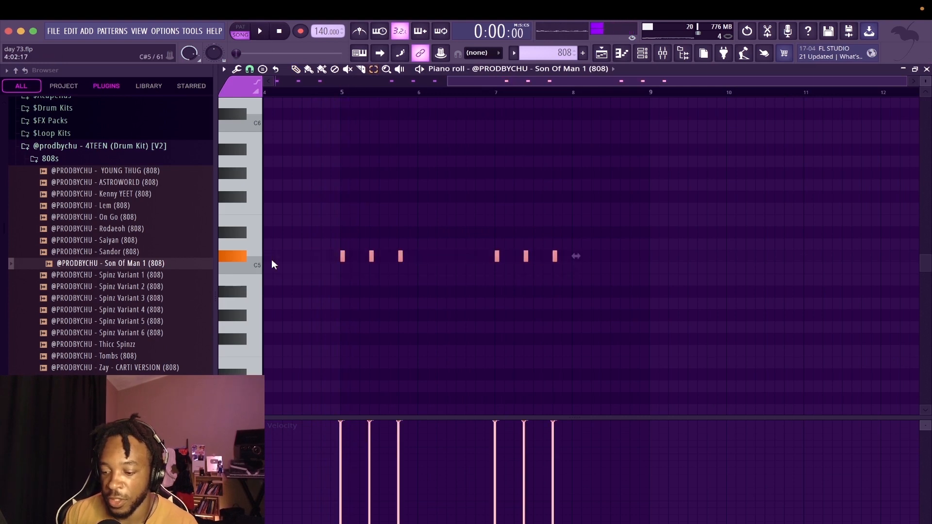
key("Down")
key("Down")
key("Down")
key("Down")
key("shift+Down")
key("super+Up")
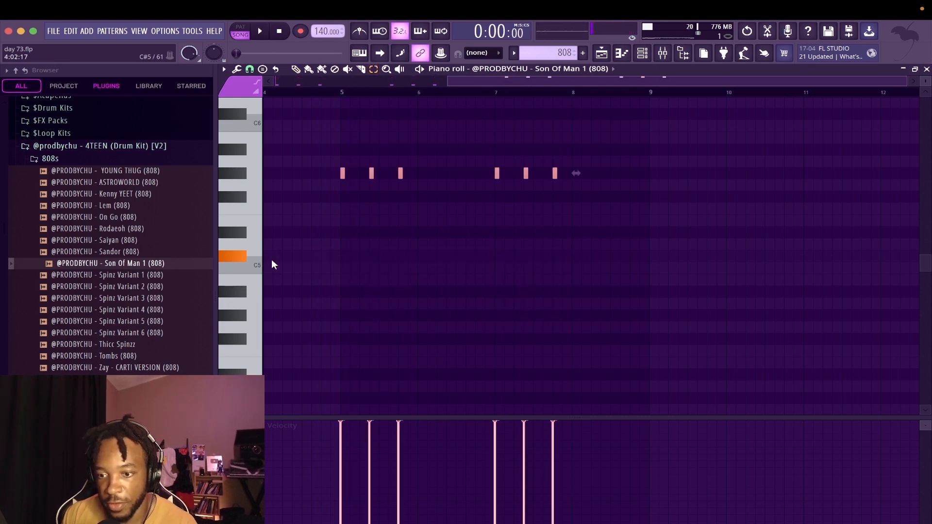
key("space")
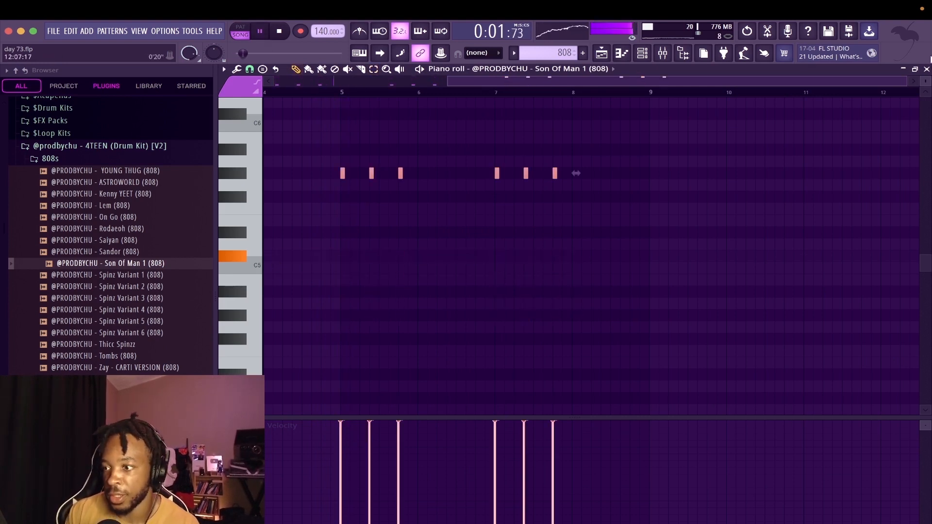
Raise the Son Of Man 1 808 channel's volume to at least 97% and select insert 8 in the mixer.
left_click(926, 69)
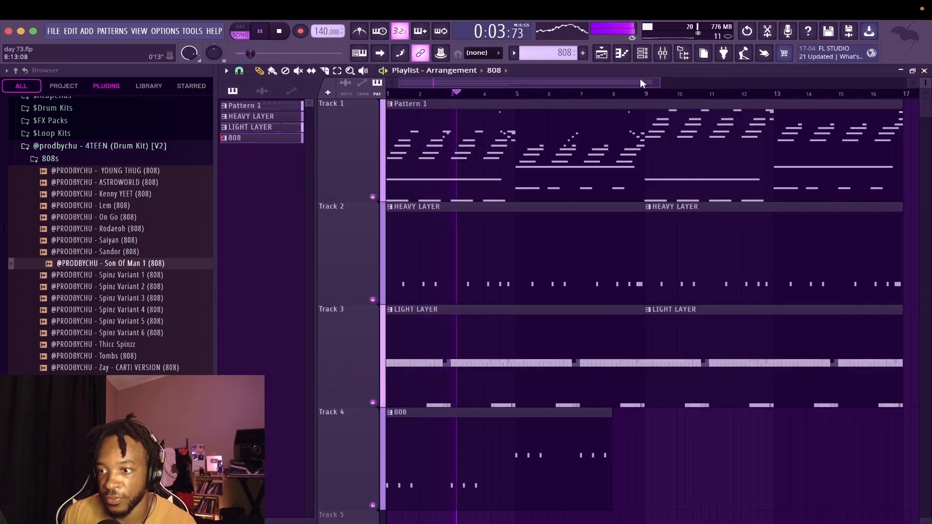
left_click(641, 52)
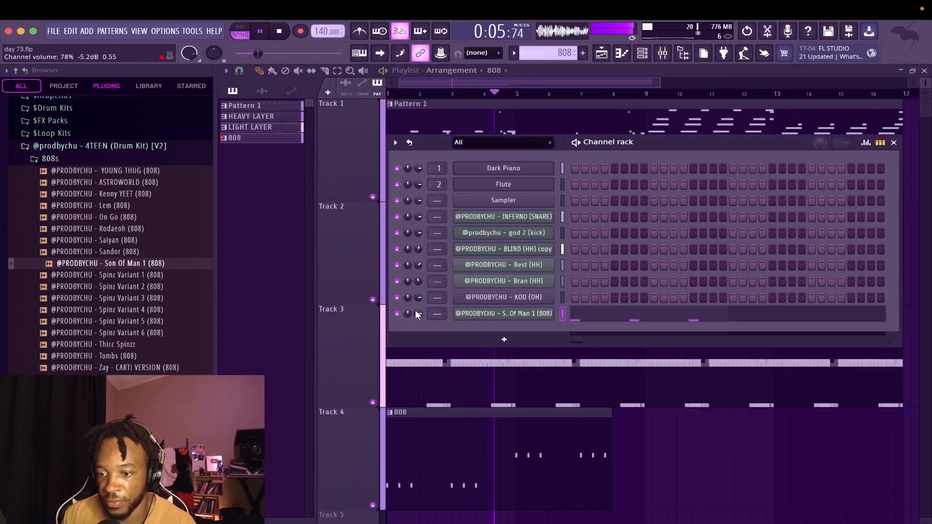
left_click_drag(418, 314, 418, 302)
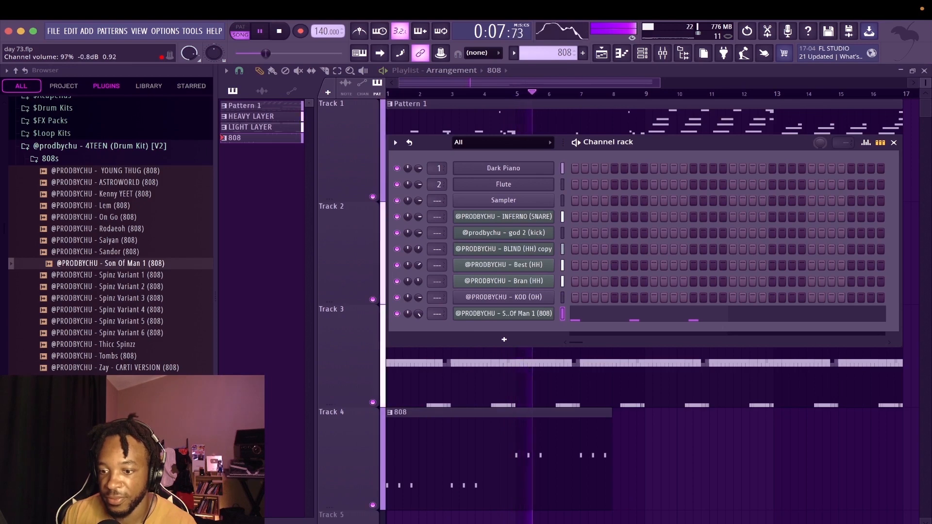
left_click(468, 314)
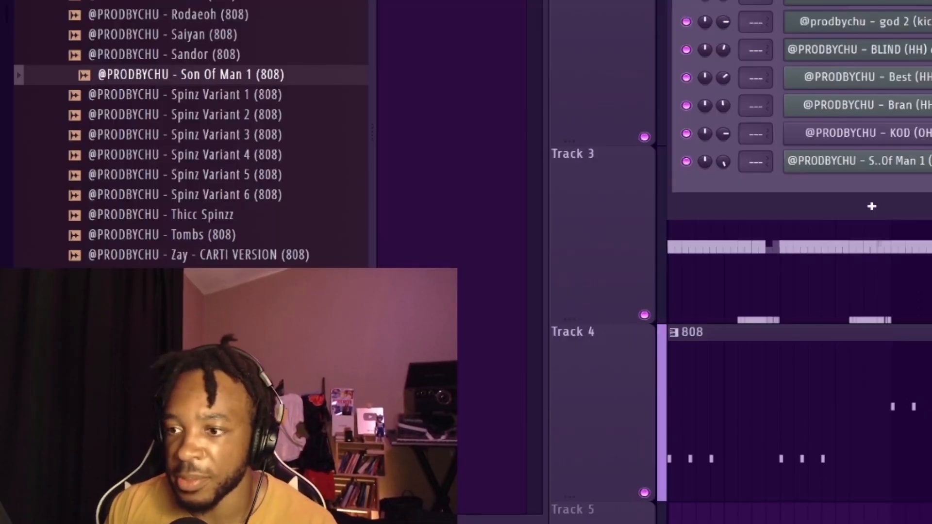
key("F9")
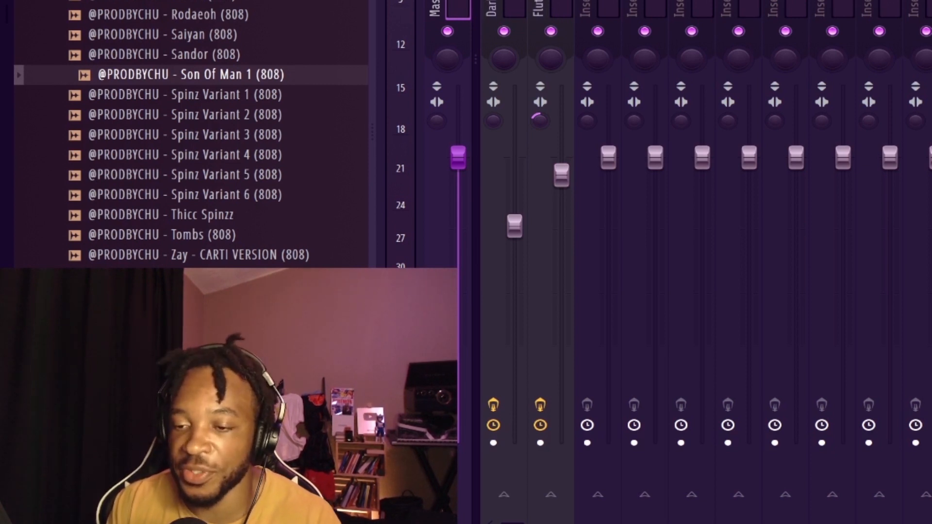
left_click(838, 6)
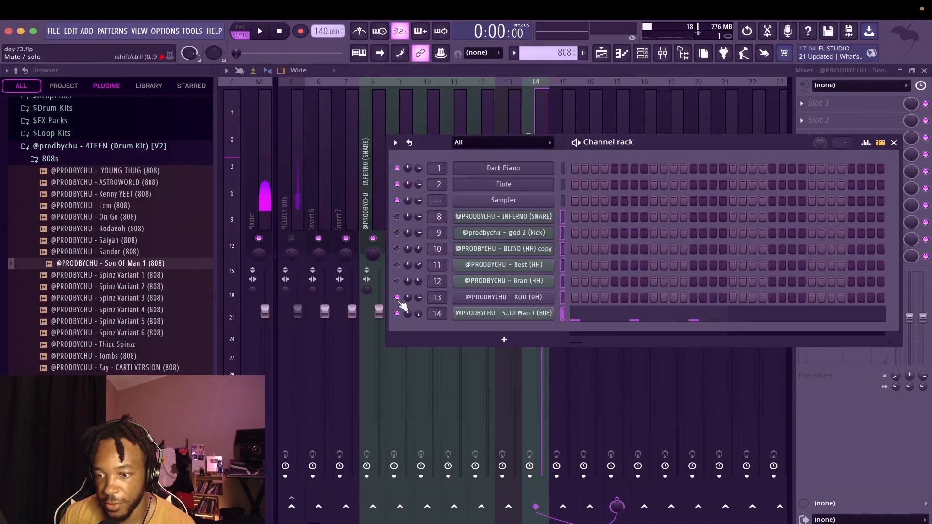
Audition the 808 with the drums muted and set its channel volume to 71%.
key("space")
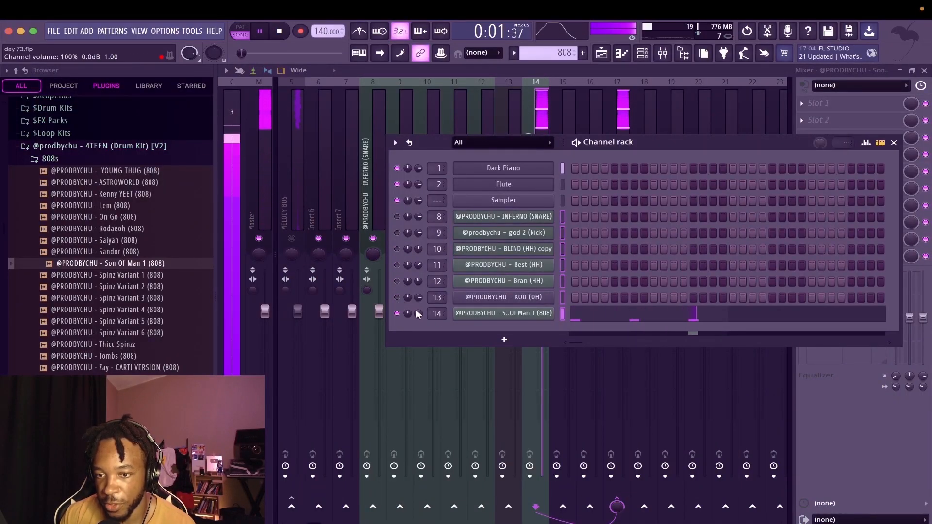
key("space")
left_click_drag(418, 315, 418, 332)
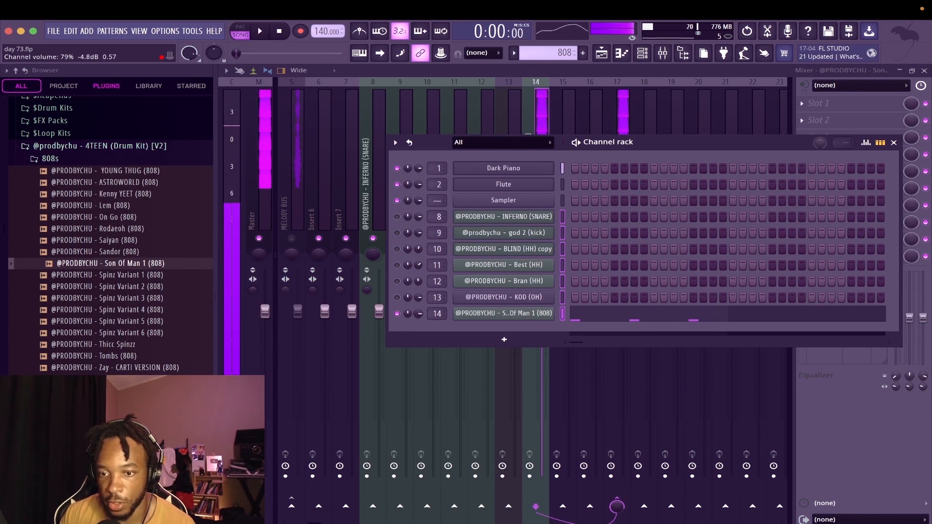
key("space")
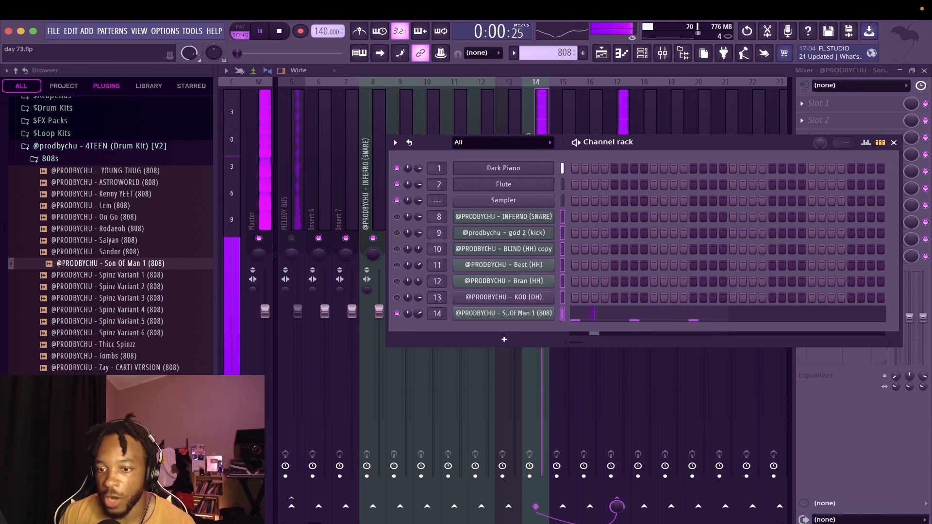
key("space")
left_click_drag(418, 314, 418, 320)
key("space")
key("space")
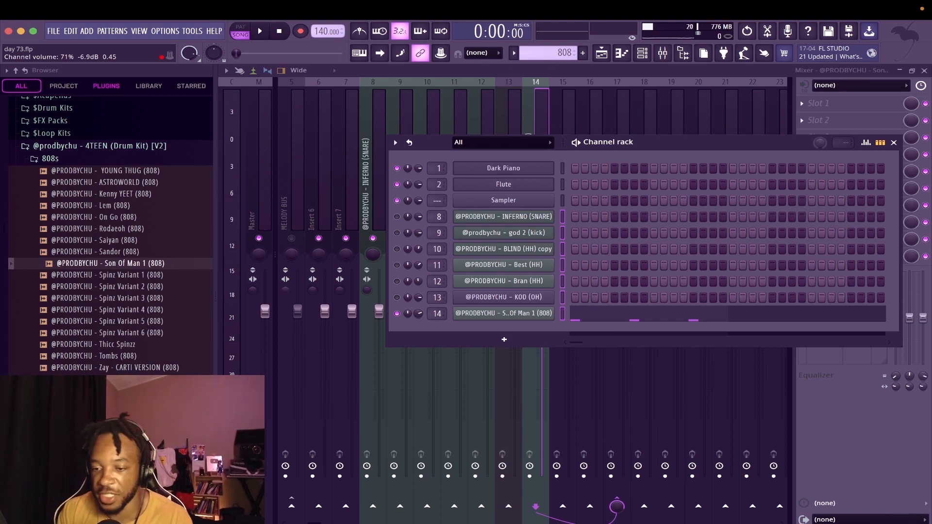
Play the arrangement and check the 808's level on its mixer track.
key("space")
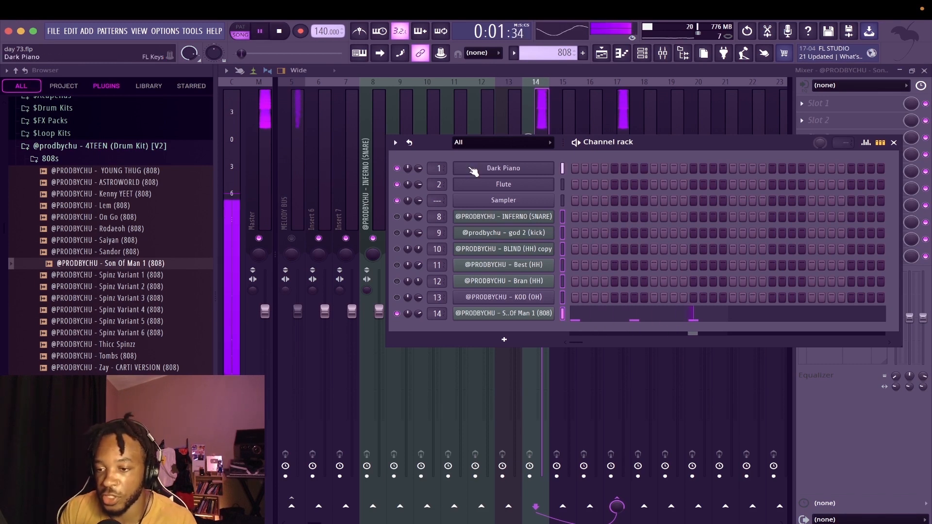
left_click(539, 130)
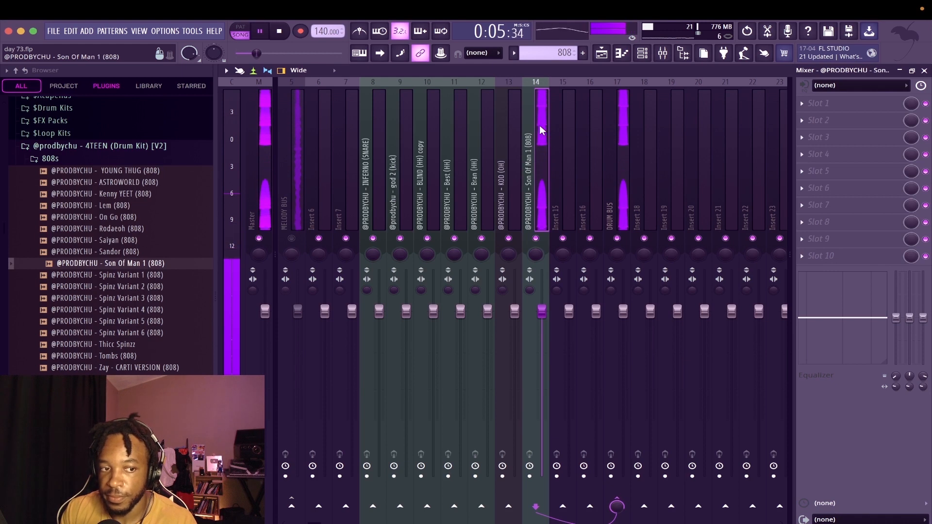
left_click(642, 53)
key("space")
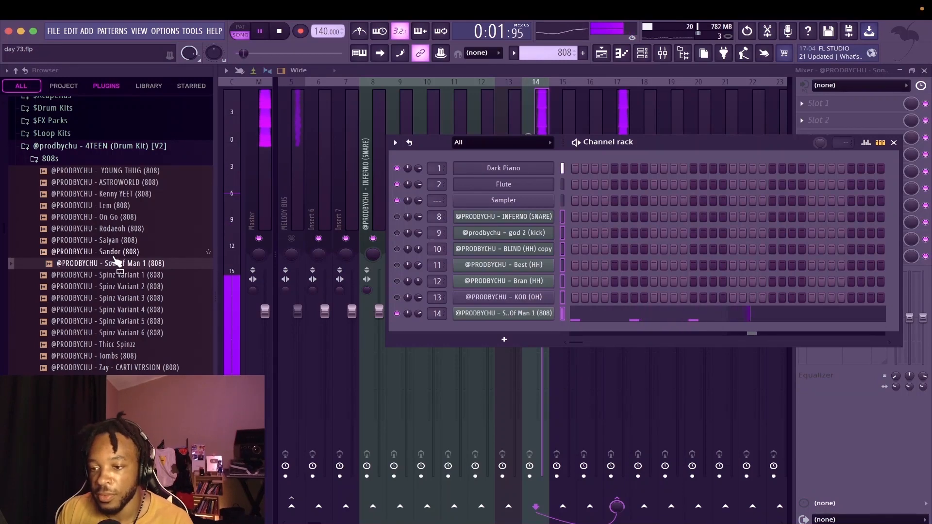
key("space")
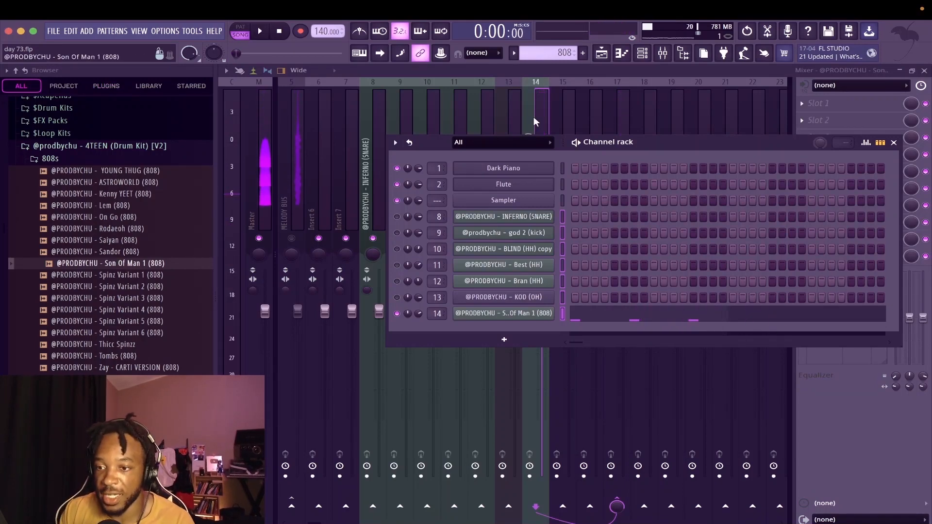
Bring the INFERNO snare channel back in during playback and lower its channel volume slightly.
left_click(502, 109)
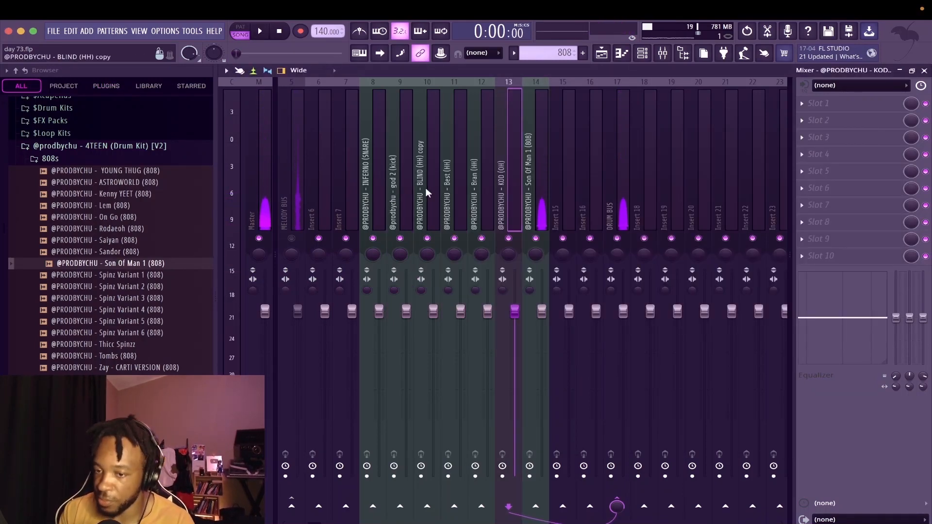
left_click(375, 214)
key("space")
mouse_move(377, 311)
left_mouse_down()
mouse_move(379, 327)
mouse_move(376, 312)
left_mouse_up()
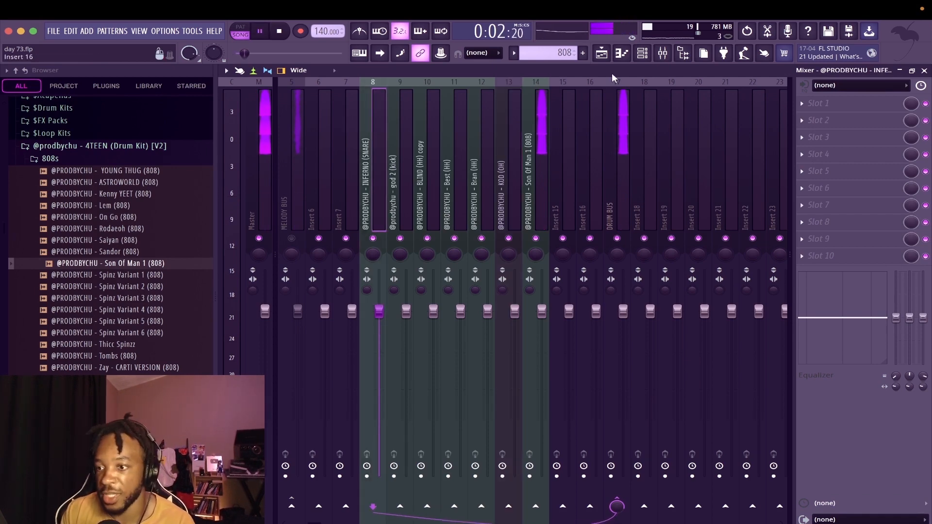
left_click(645, 54)
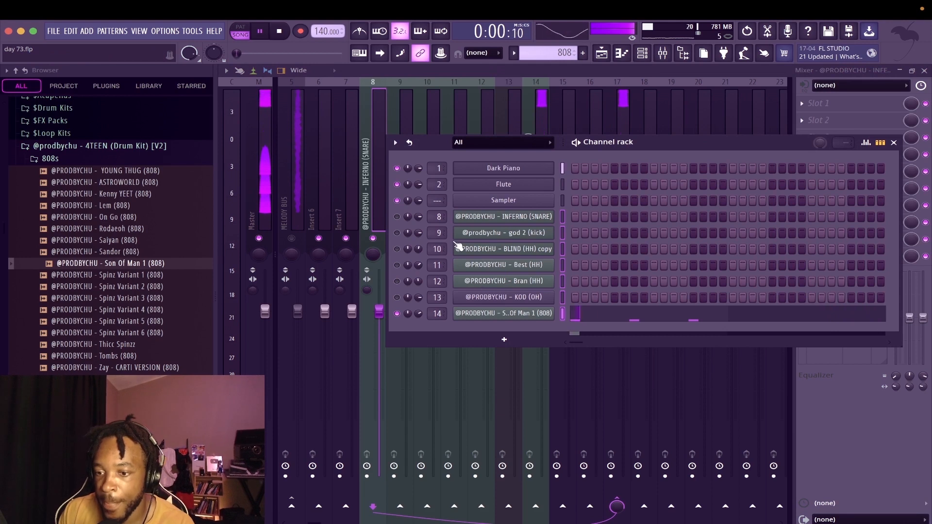
mouse_move(420, 220)
left_mouse_down()
mouse_move(420, 209)
mouse_move(421, 228)
left_mouse_up()
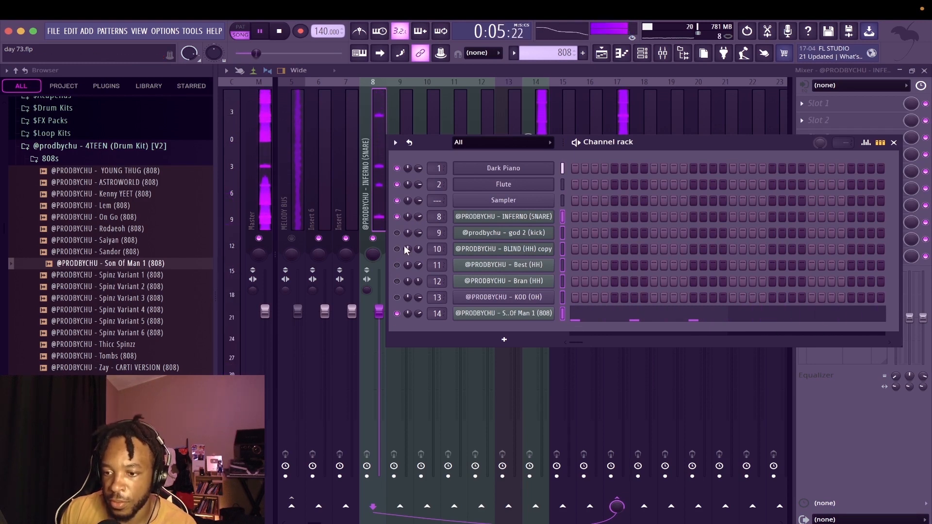
Unmute the BLIND (HH) copy and Best (HH) channels and set their volumes to 57% and 78%.
left_click_drag(421, 250, 420, 251)
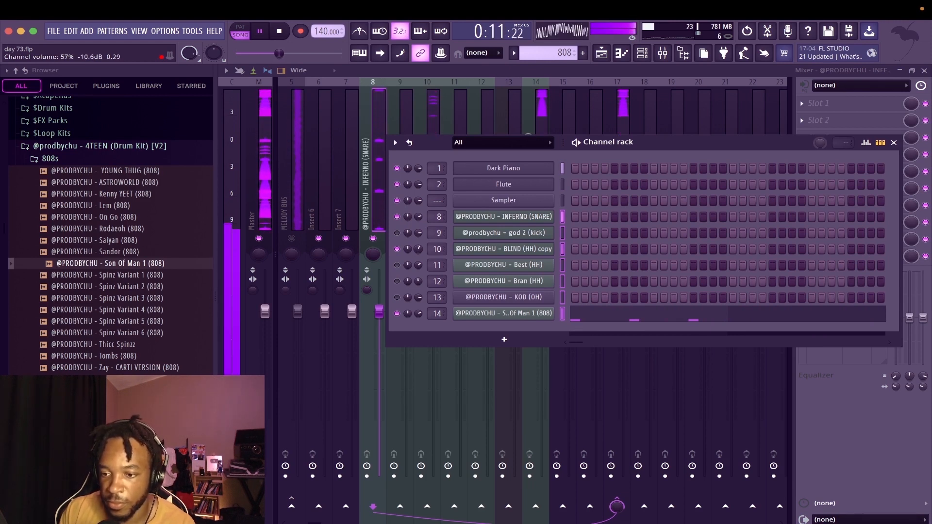
left_click(396, 265)
left_click_drag(419, 265, 418, 258)
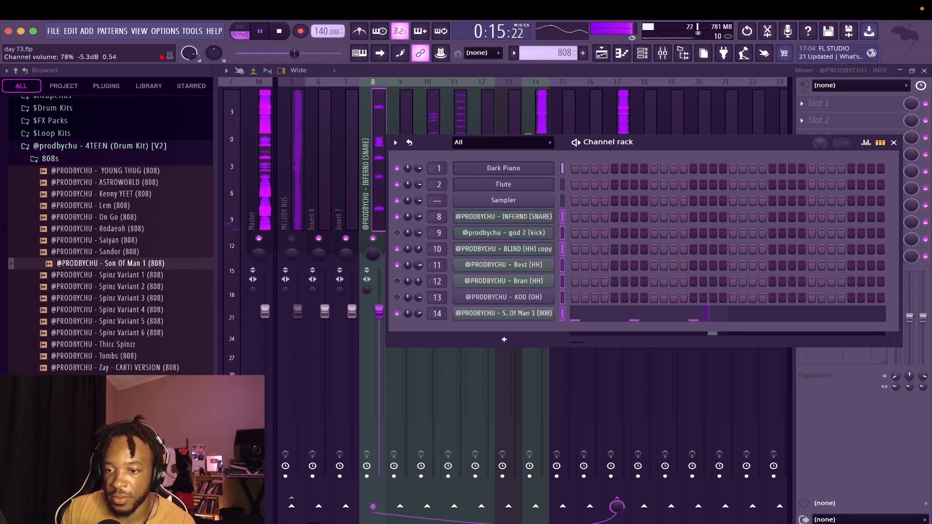
Unmute the Bran (HH) channel, set its volume to 43%, and lower the KOD open hat's volume.
left_click(397, 282)
left_click_drag(418, 281, 419, 293)
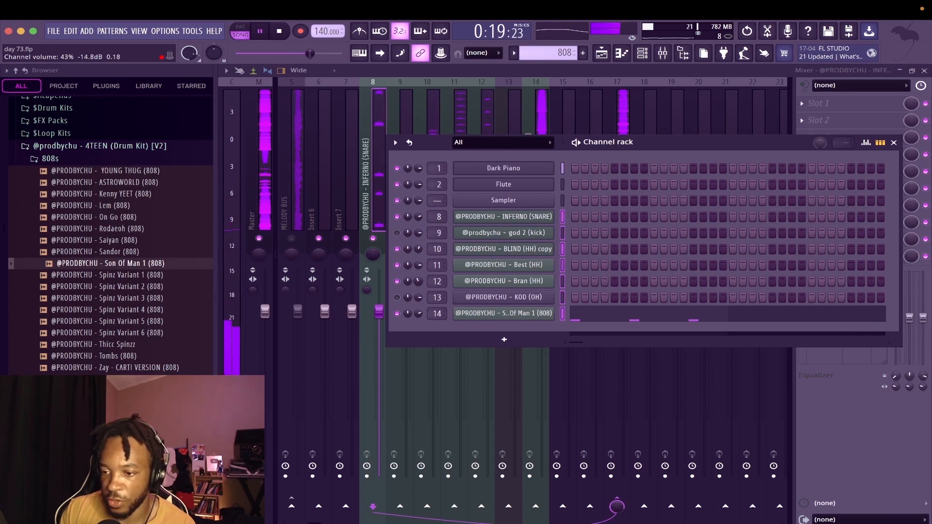
left_click_drag(418, 298, 419, 307)
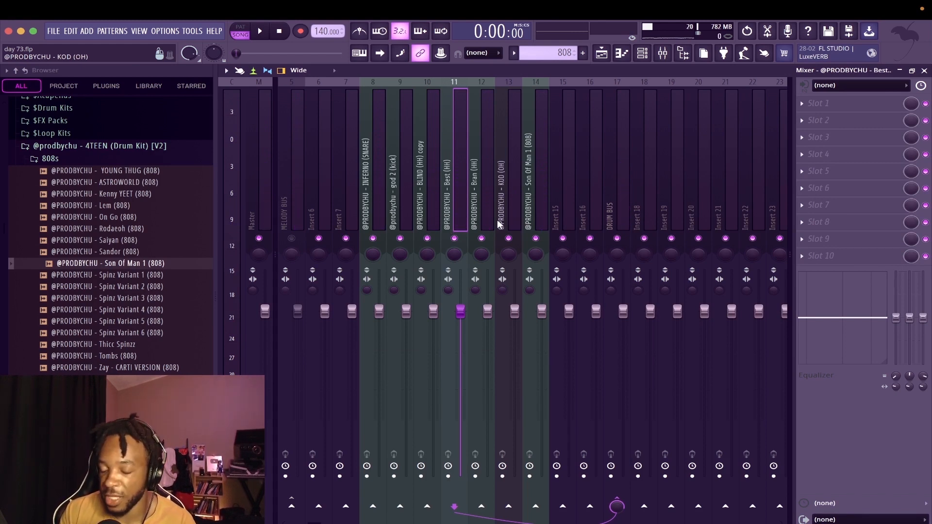
Solo the 808's mixer track and unmute the INFERNO snare's track alongside it during playback.
key("space")
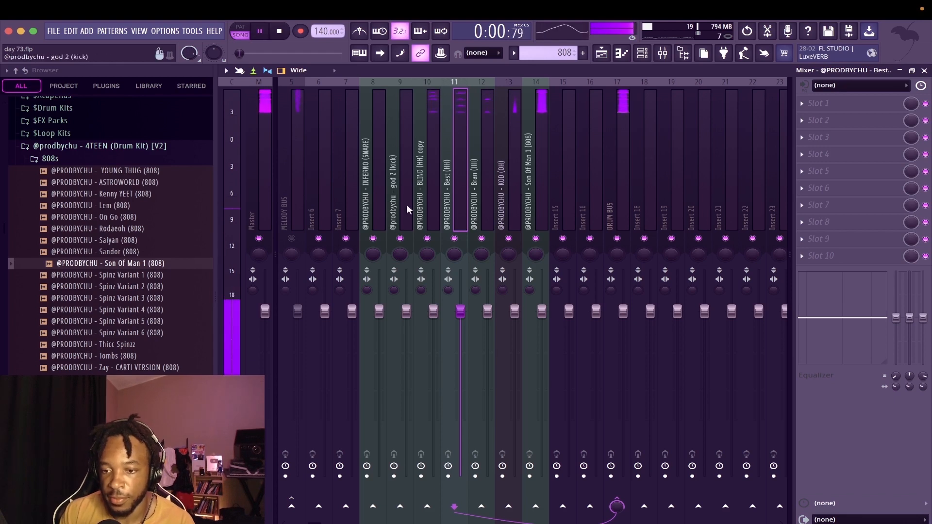
key("space")
right_click(536, 238)
key("space")
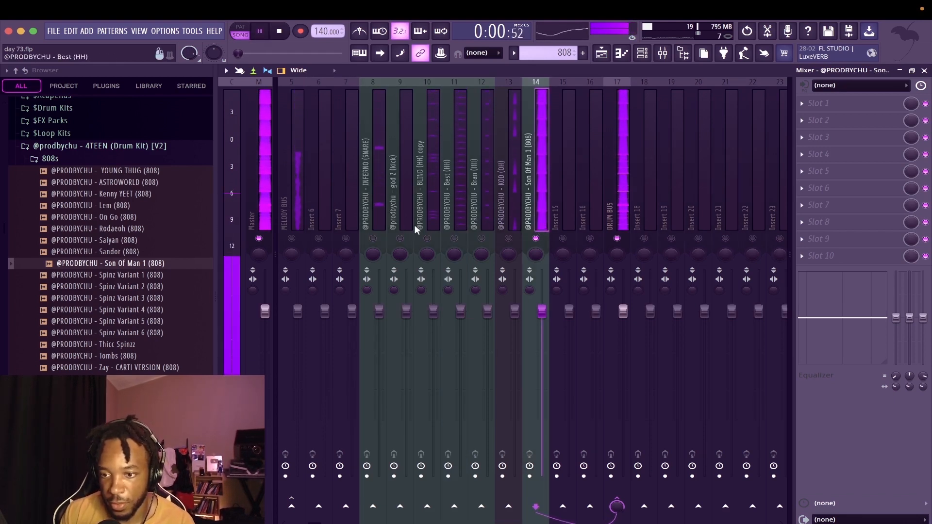
left_click(378, 214)
left_click(373, 238)
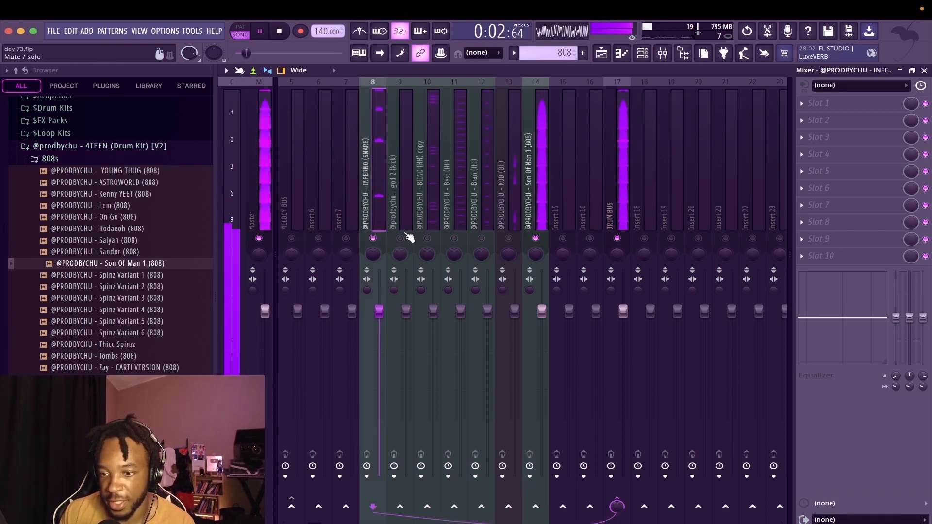
Unmute the BLIND (HH) copy mixer track, lower its fader to about 71%, and bring down the Best (HH) fader.
left_click(427, 238)
left_click_drag(434, 311, 434, 355)
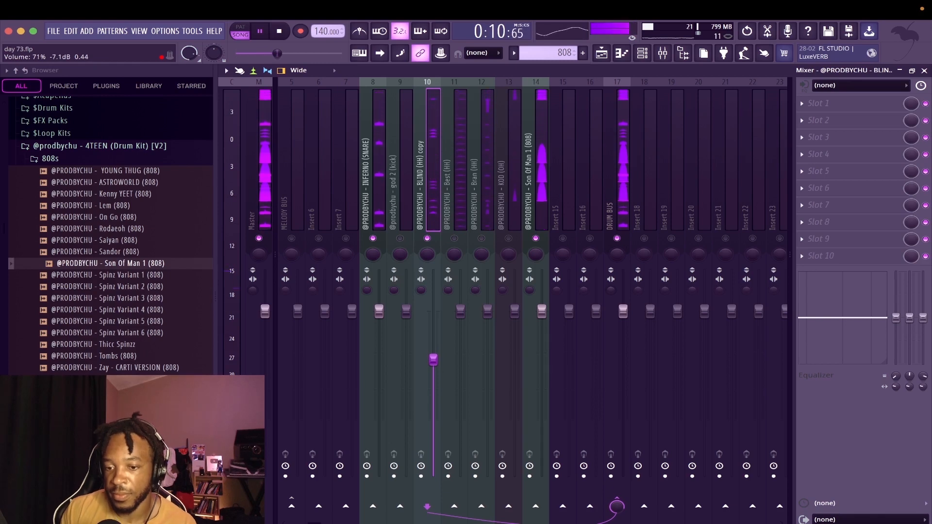
key("space")
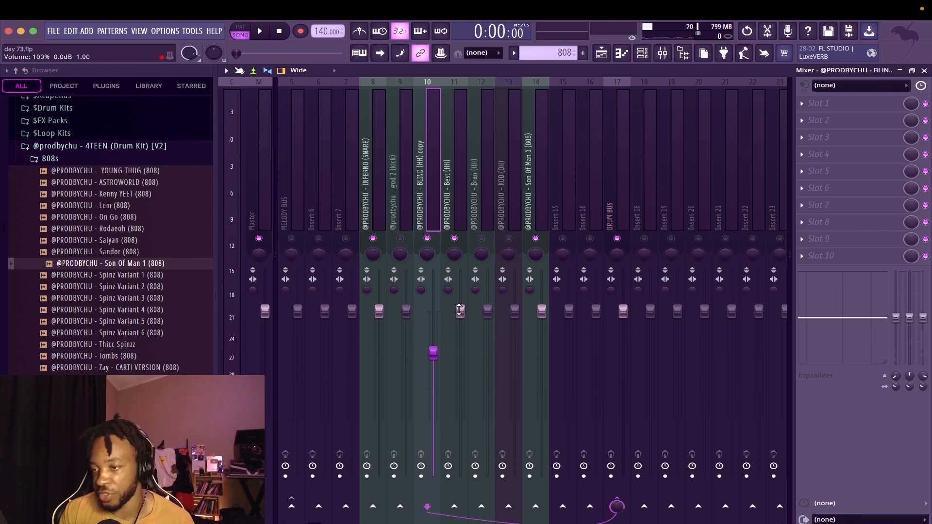
key("space")
left_click_drag(460, 311, 460, 338)
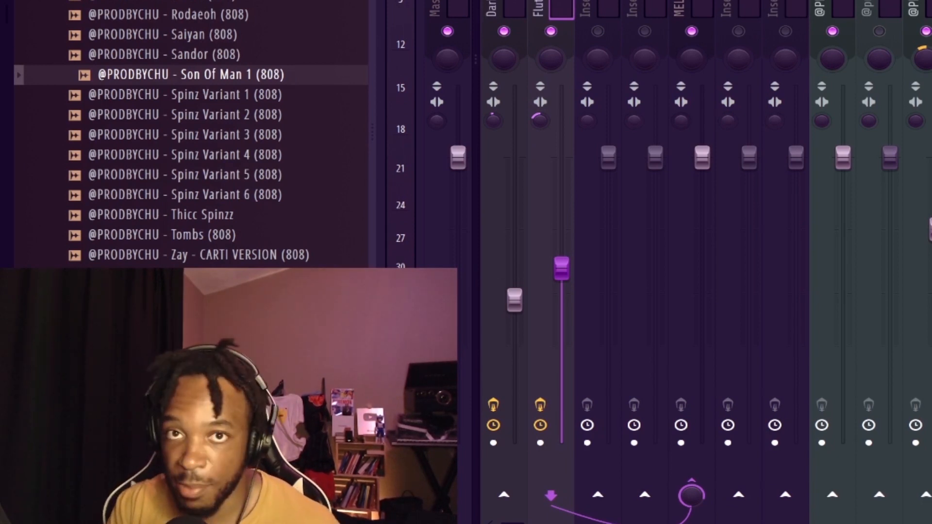
Open the god 2 kick's piano roll in the HEAVY LAYER pattern and place C5 notes at bars 1 and 5.
key("F9")
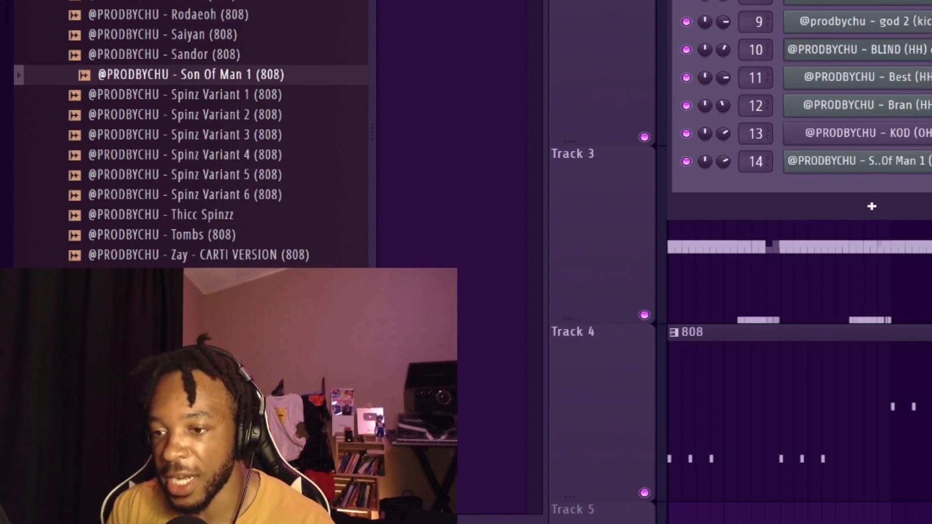
key("F7")
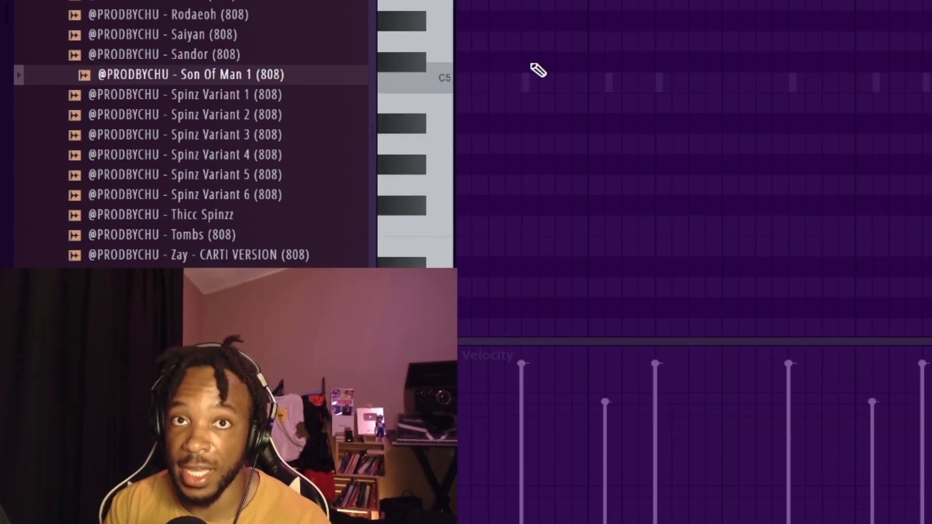
left_click(253, 269)
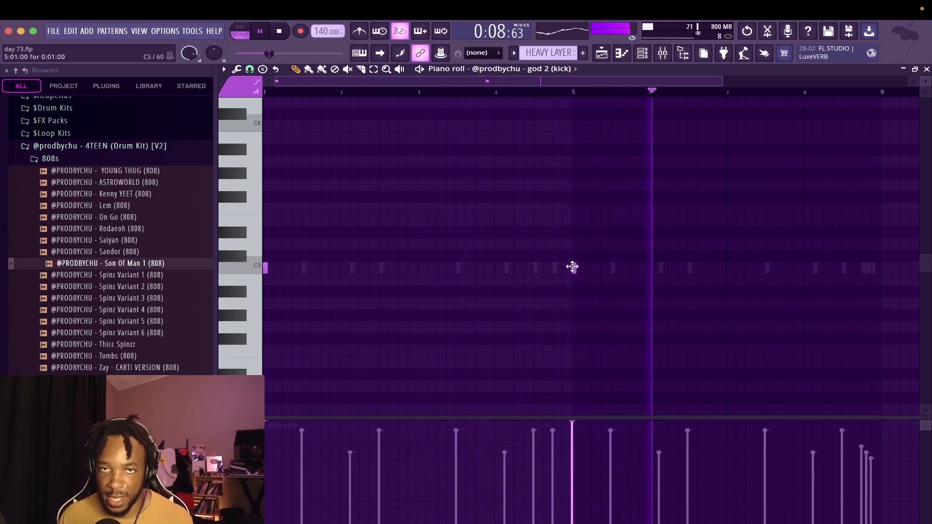
key("space")
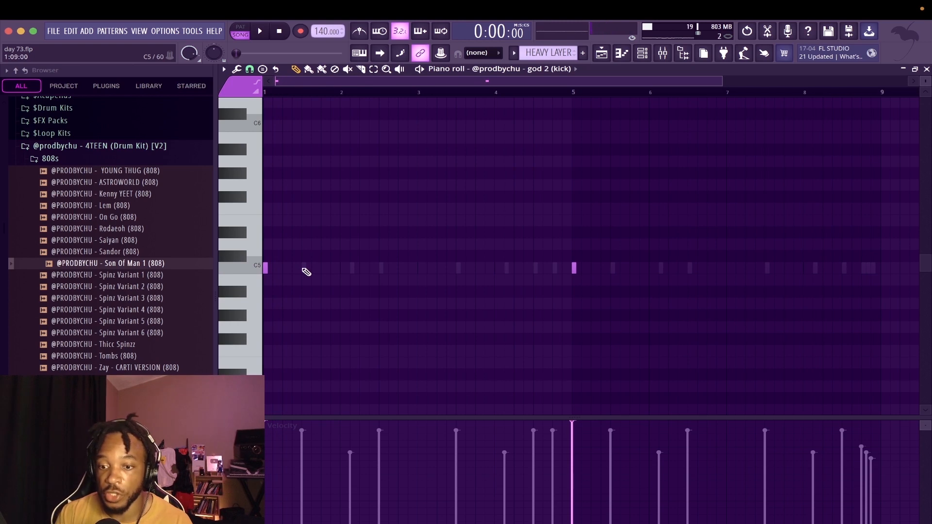
Add C5 kick notes in bar 1 at beat 3 and half a beat before it.
left_click(302, 268)
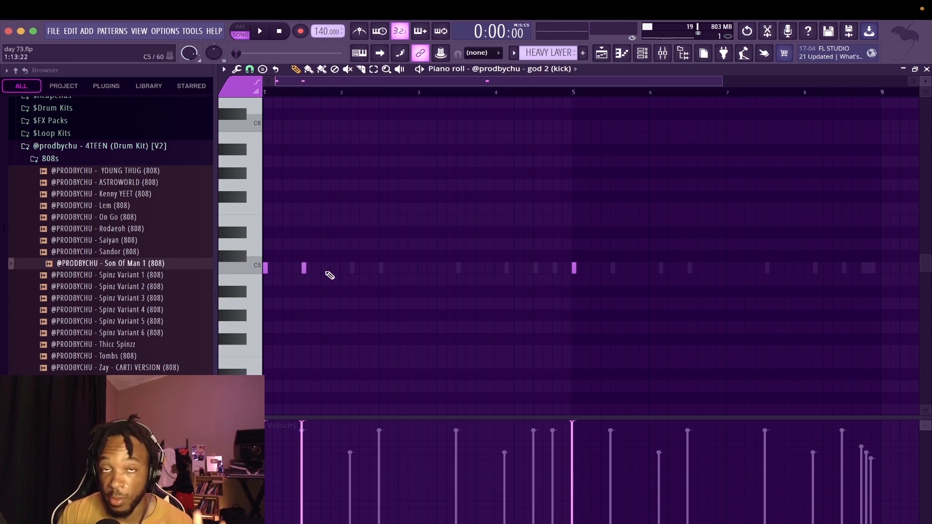
scroll(295, 277, "up", 2)
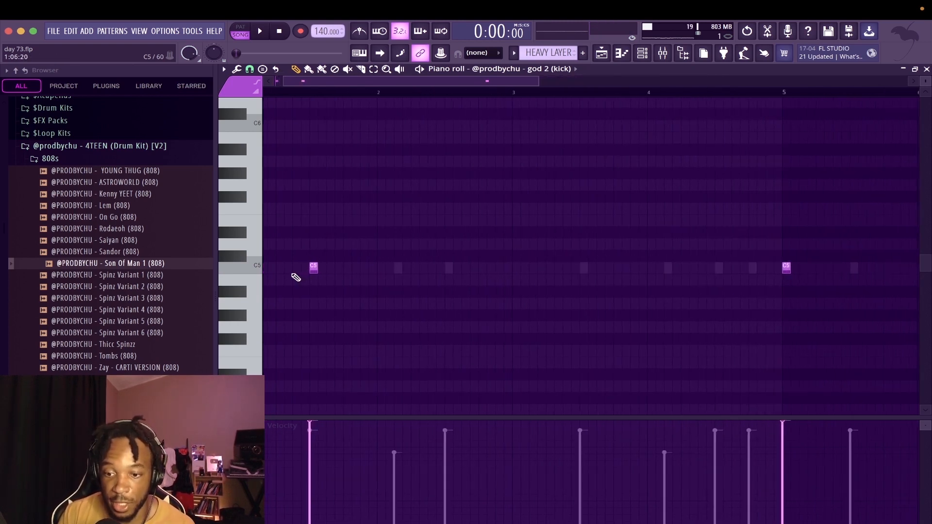
scroll(311, 269, "down", 1)
left_click(316, 232)
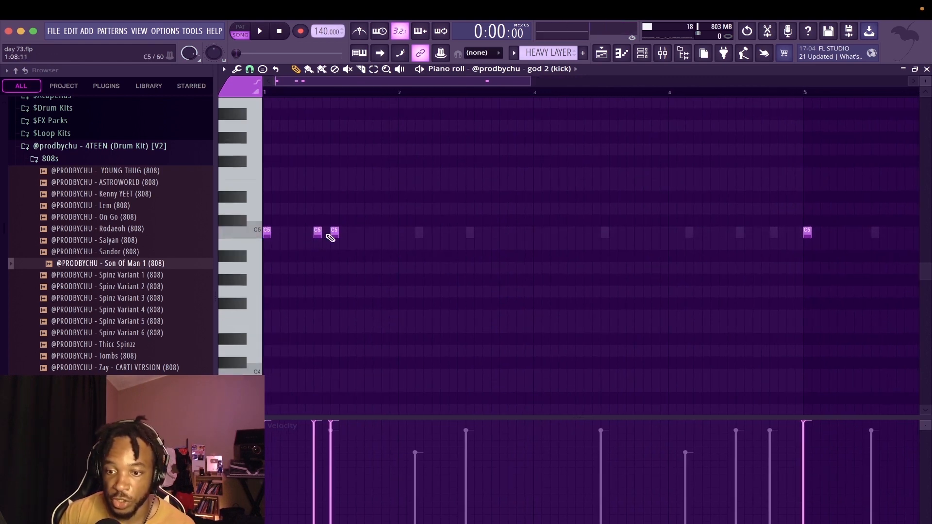
Replace the god 2 kick note on beat 3 of bar 1 with a C5 note on beat 4 and audition it.
right_click(335, 233)
left_click(367, 232)
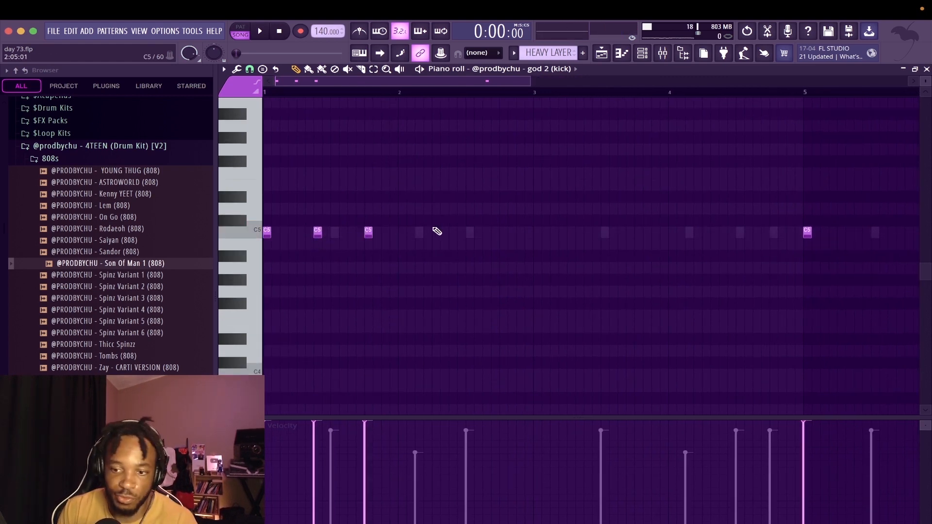
key("space")
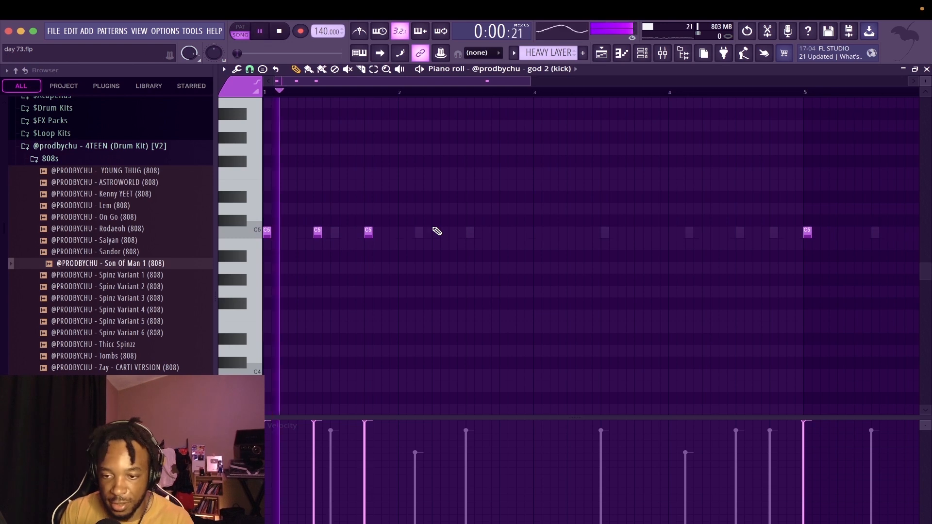
key("space")
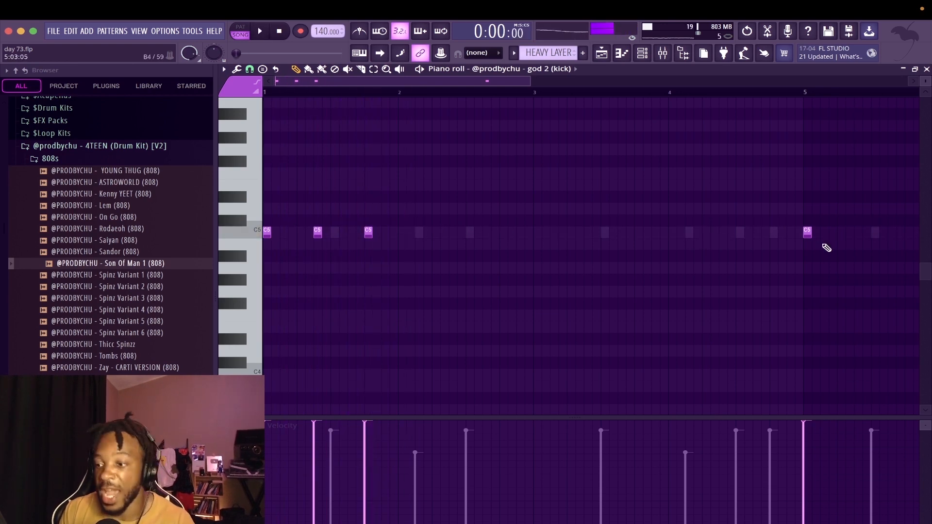
Delete the kick note at bar 5, select bars 1 and 2, and repeat their kicks through the HEAVY LAYER pattern.
right_click(807, 232)
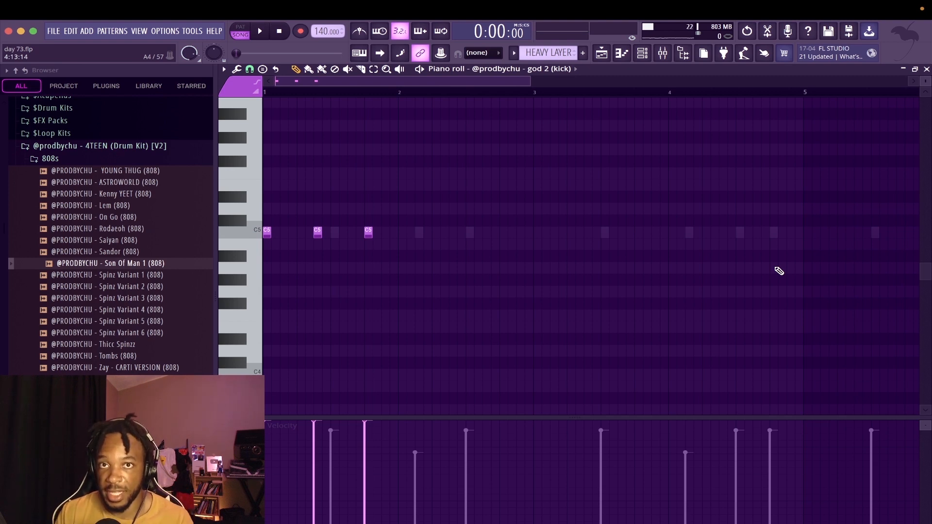
key("space")
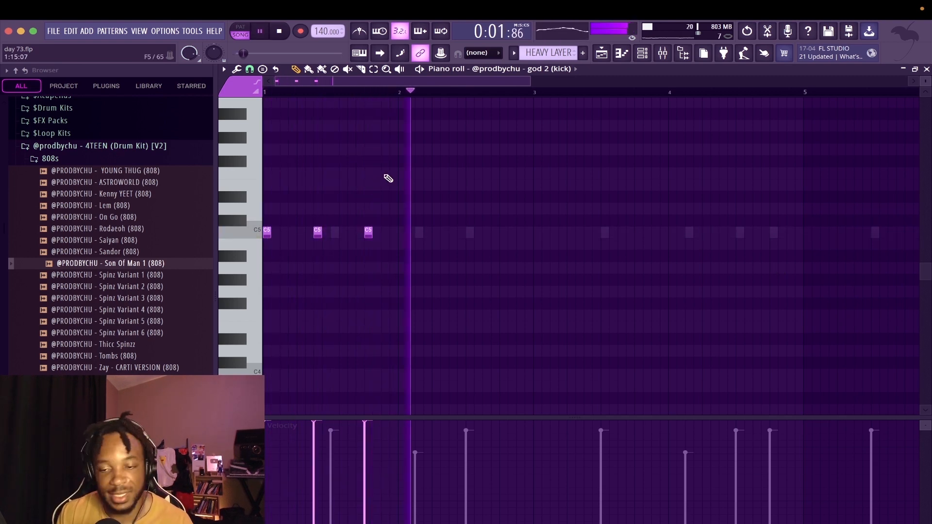
key("space")
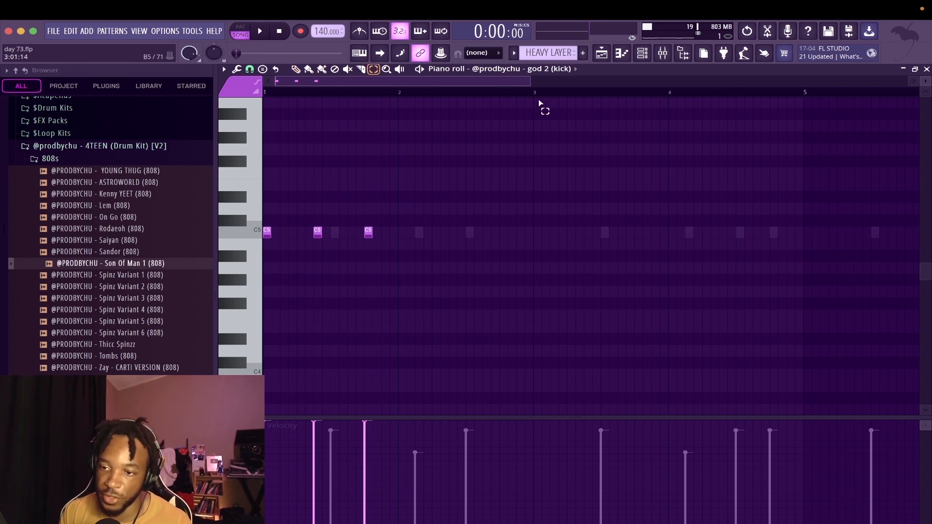
left_click_drag(534, 96, 474, 98)
left_click_drag(472, 96, 265, 97)
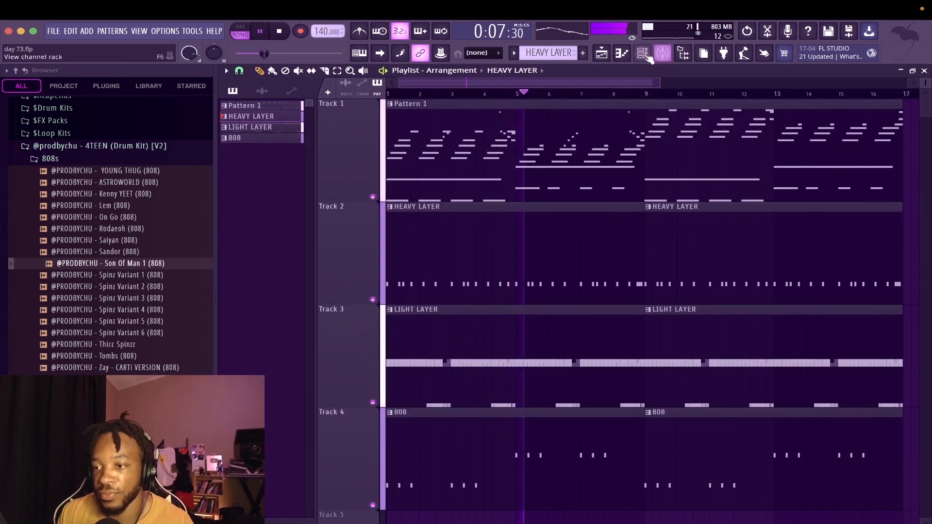
Lower the god 2 kick's mixer fader to about 66% while checking the balance in playback.
left_click(644, 54)
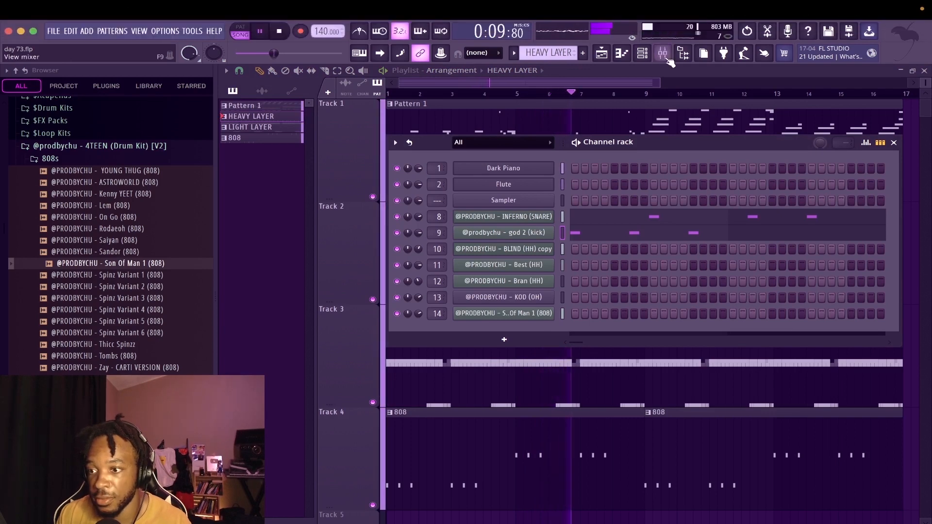
left_click(673, 56)
key("space")
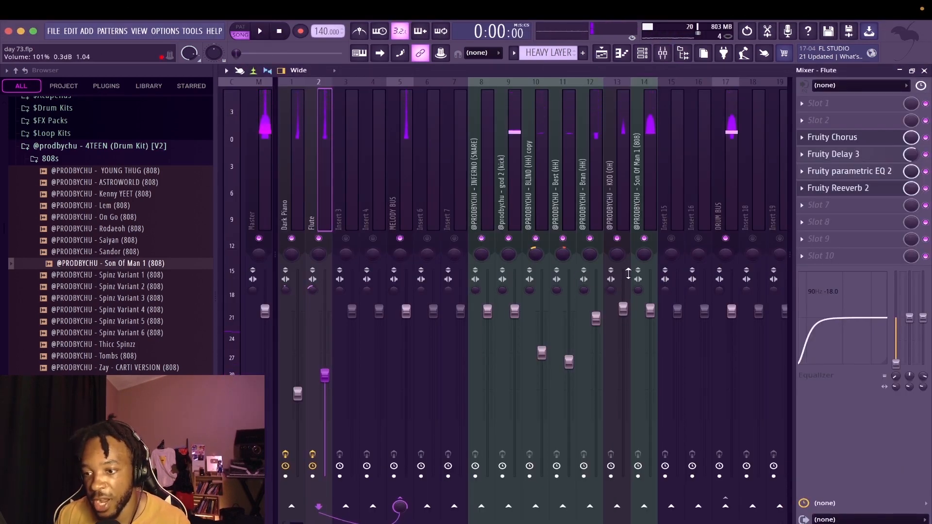
left_click_drag(514, 311, 515, 380)
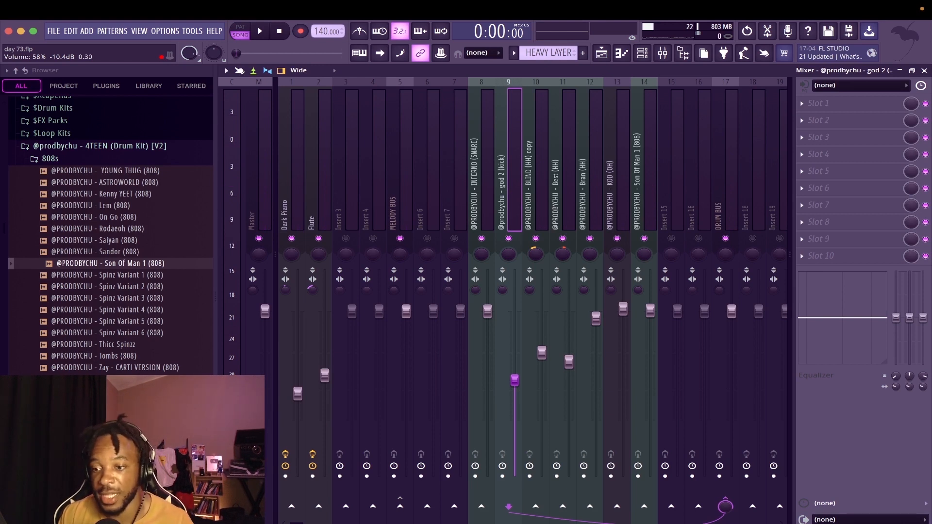
key("space")
left_click_drag(515, 380, 514, 367)
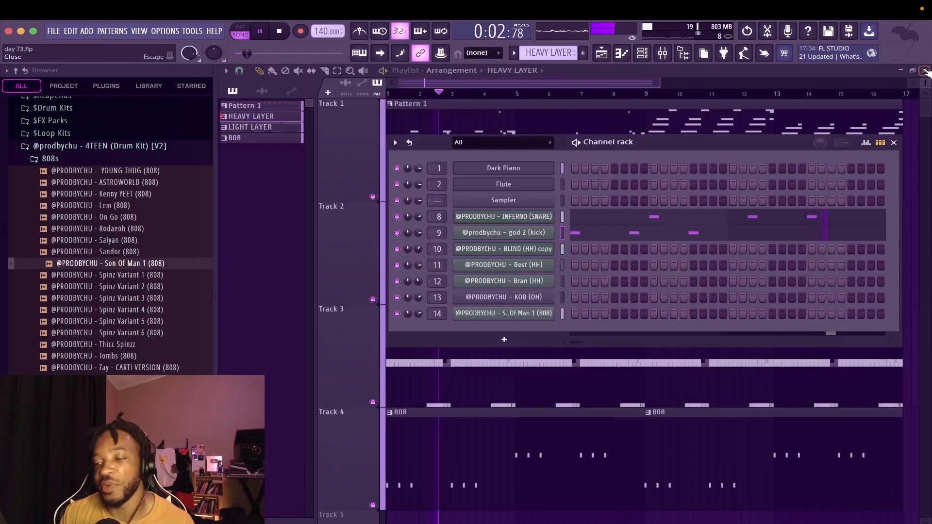
left_click(924, 71)
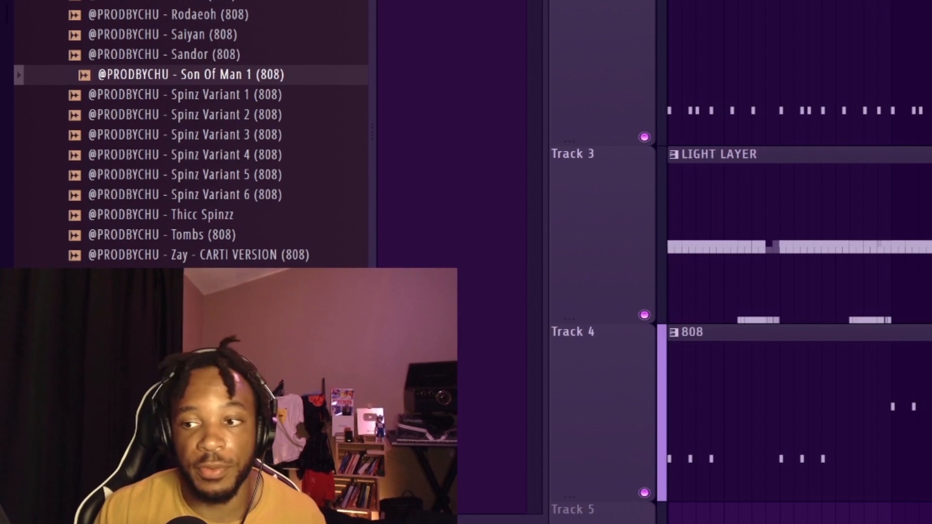
Route the DRUM BUS mixer track to Insert 18 and play the song.
key("F9")
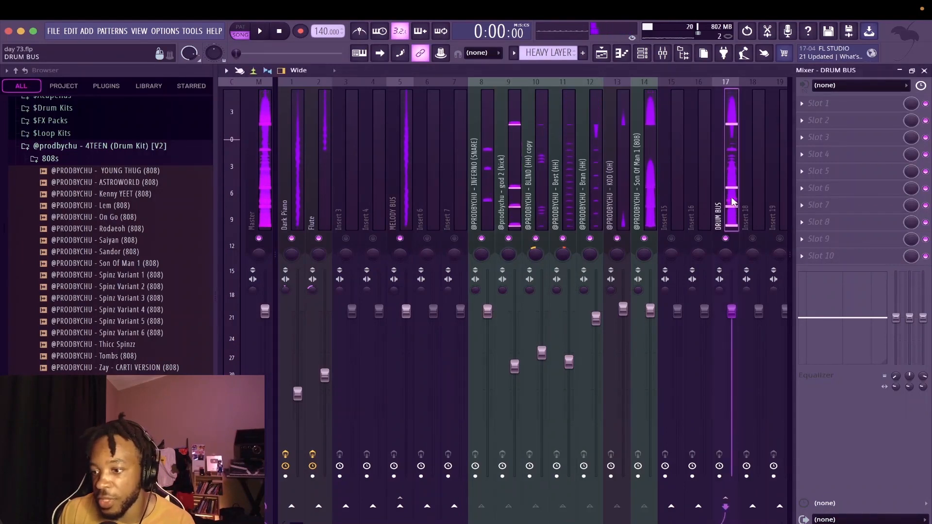
left_click(751, 507)
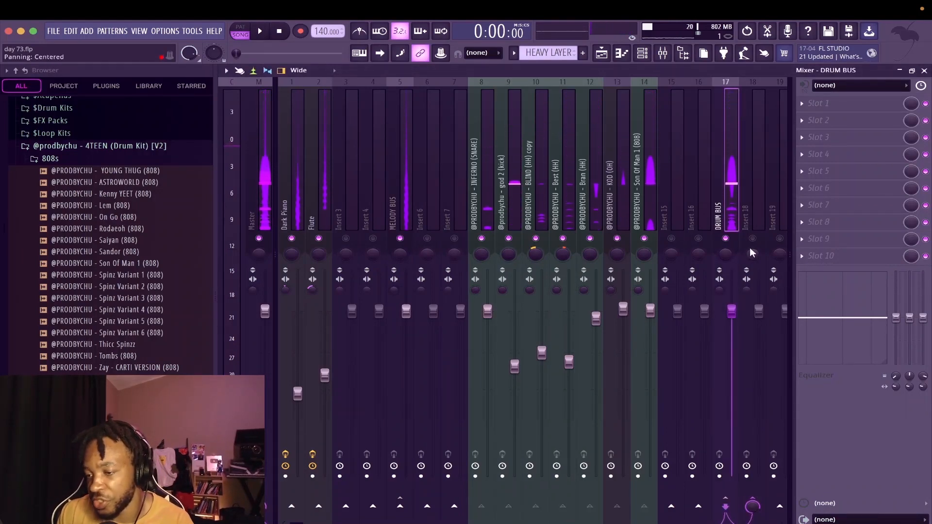
left_click(751, 222)
left_click(728, 224)
key("space")
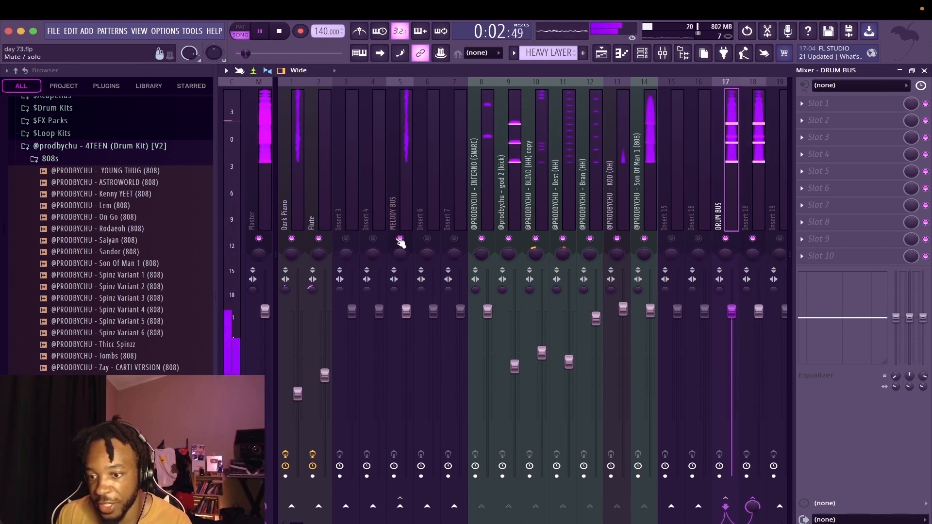
Load Fruity Reeverb 2 into slot 5 of Insert 18 and choose the Drum Room preset.
left_click(752, 221)
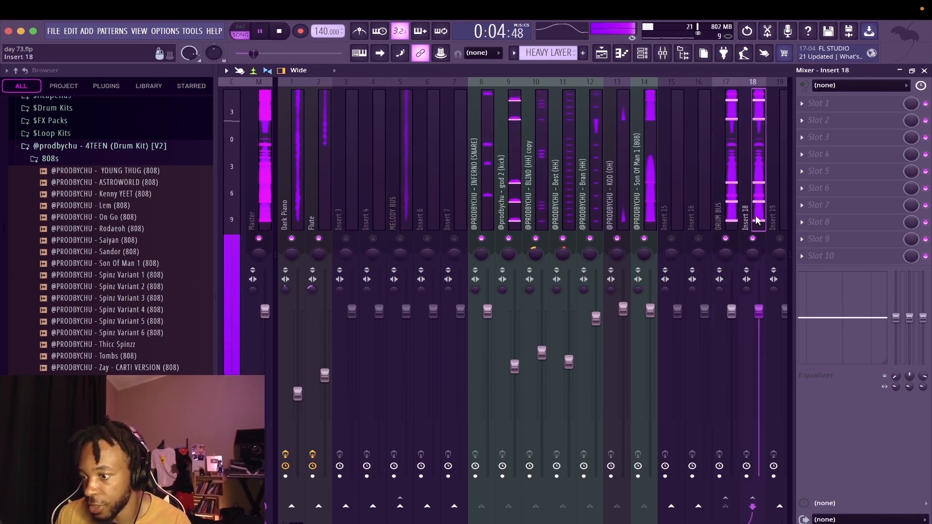
key("space")
left_click(815, 171)
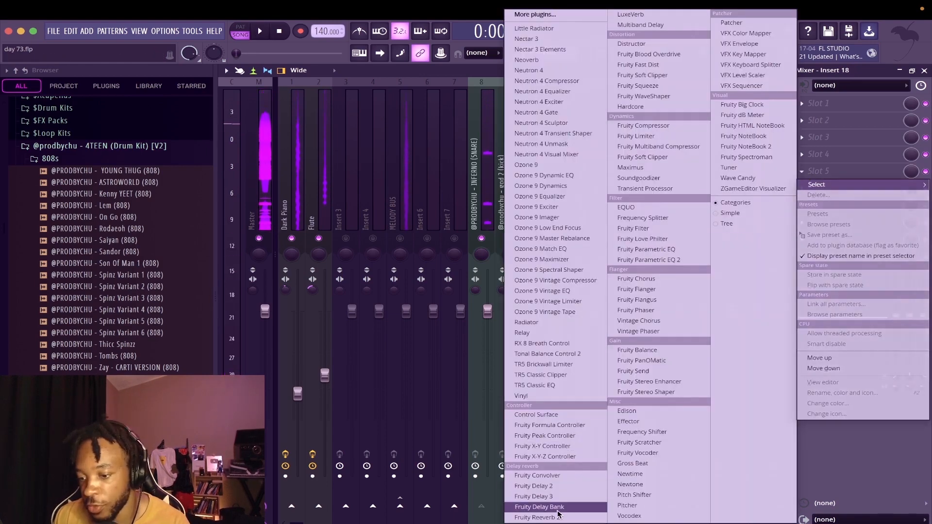
left_click(537, 517)
left_click(550, 123)
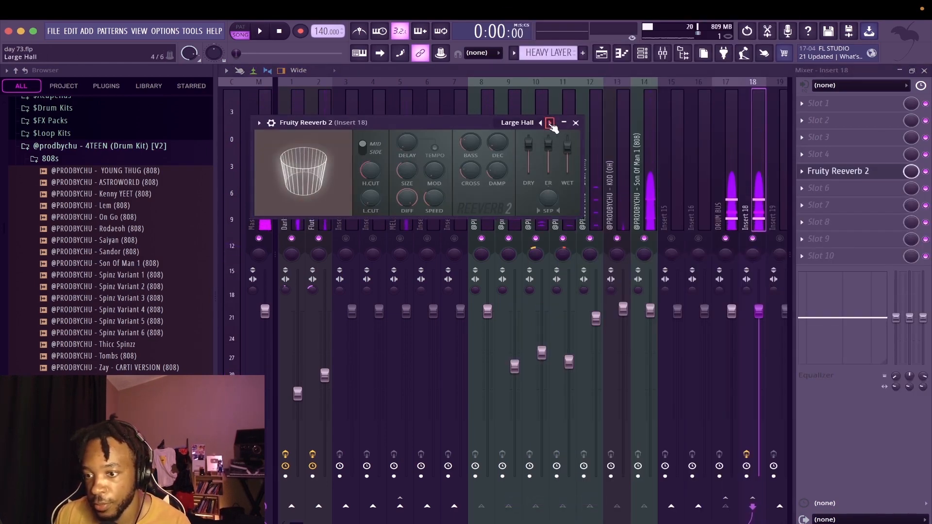
left_click(550, 123)
Lower the Fruity Reeverb 2 dry level and set its mix level on Insert 18 to 43%.
key("space")
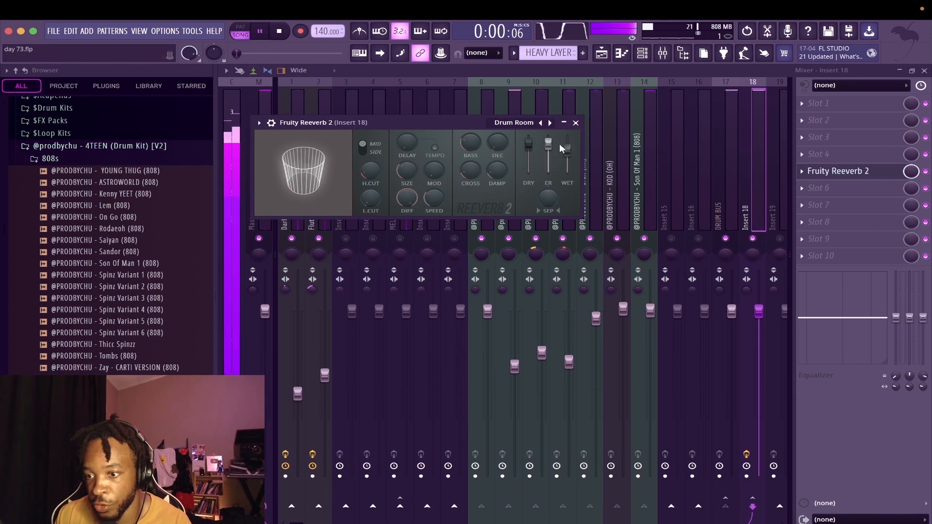
left_click_drag(567, 150, 530, 156)
key("space")
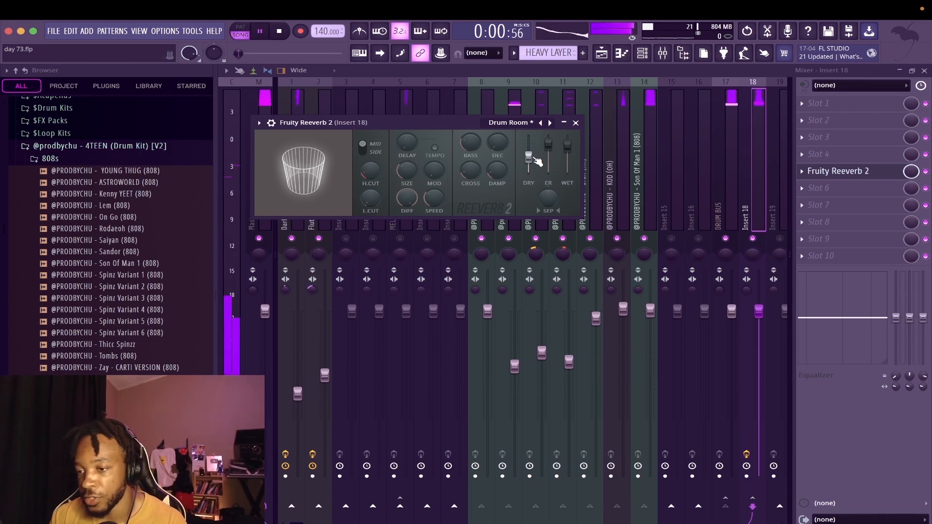
left_click(887, 170)
key("space")
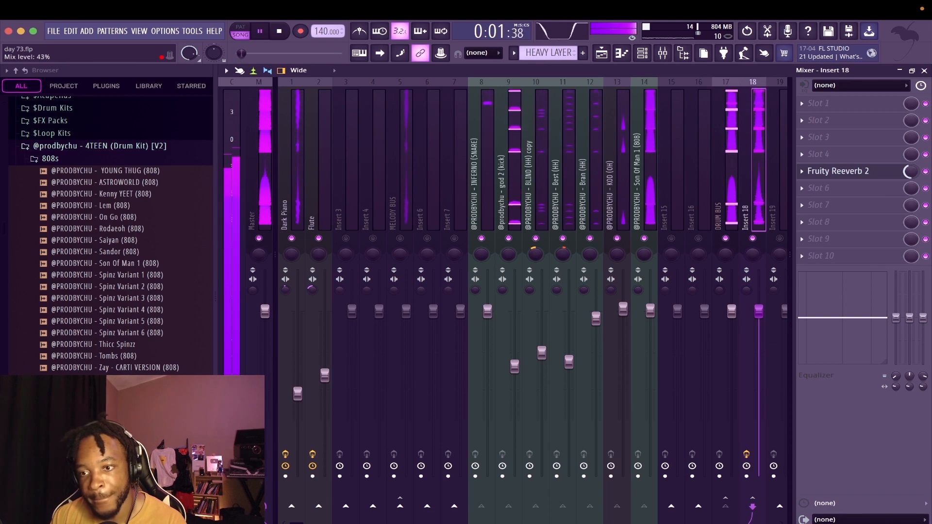
key("space")
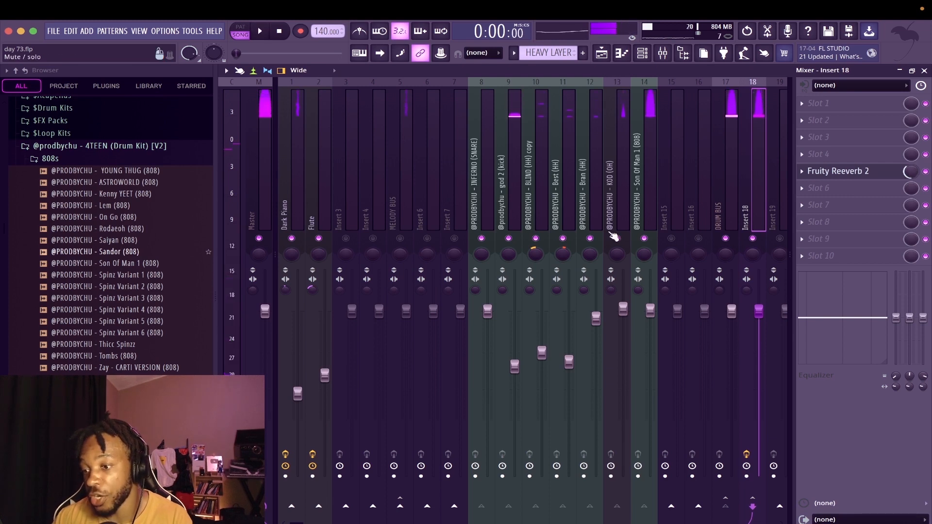
Mute the 808, BLIND (HH) copy and god 2 kick mixer tracks, and set the Fruity Reeverb 2 mix level to 21%.
left_click(644, 239)
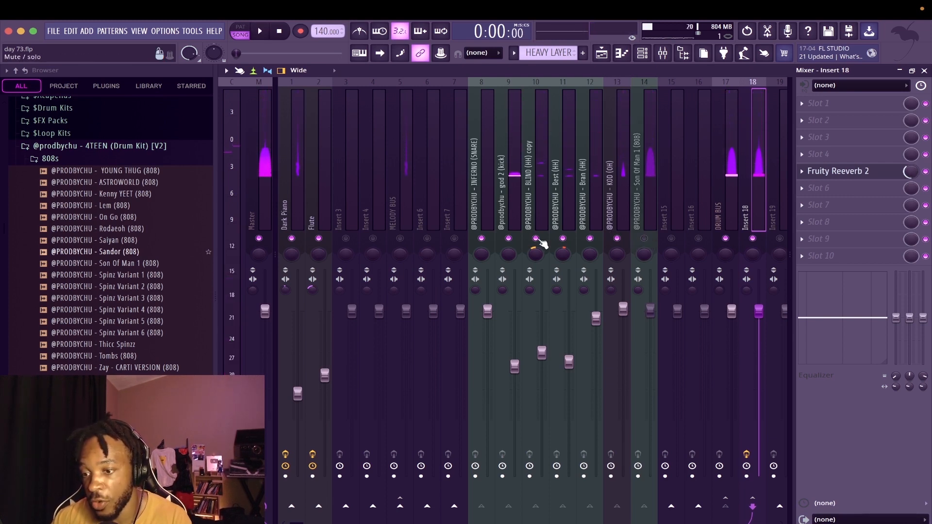
left_click(535, 238)
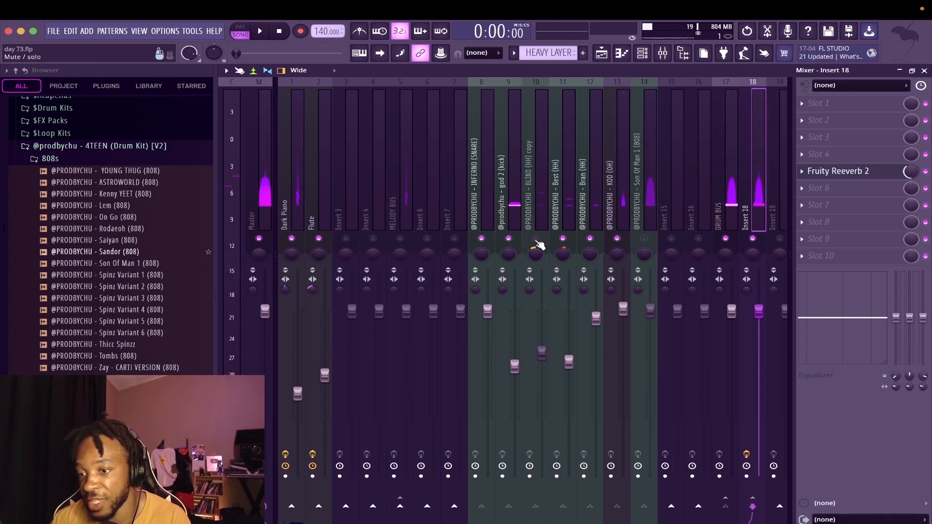
left_click(509, 238)
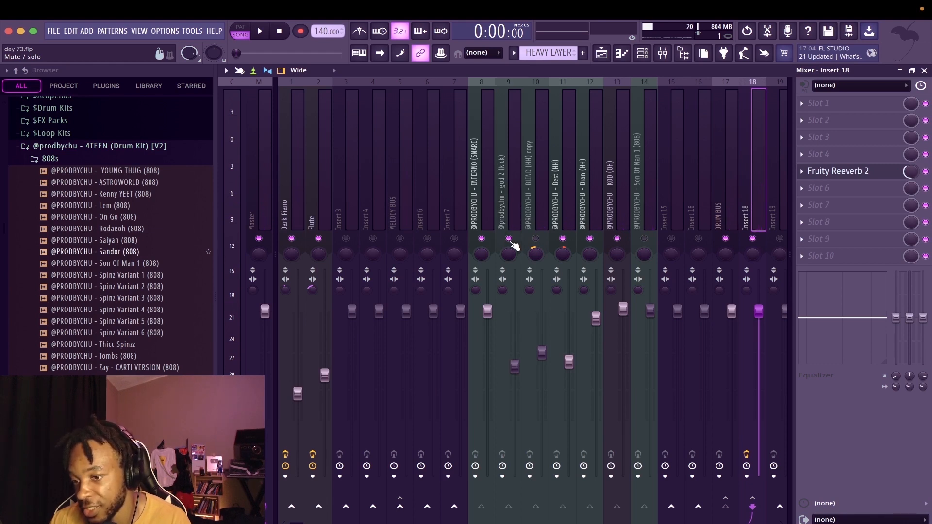
mouse_move(908, 173)
left_mouse_down()
mouse_move(907, 194)
mouse_move(907, 173)
left_mouse_up()
key("space")
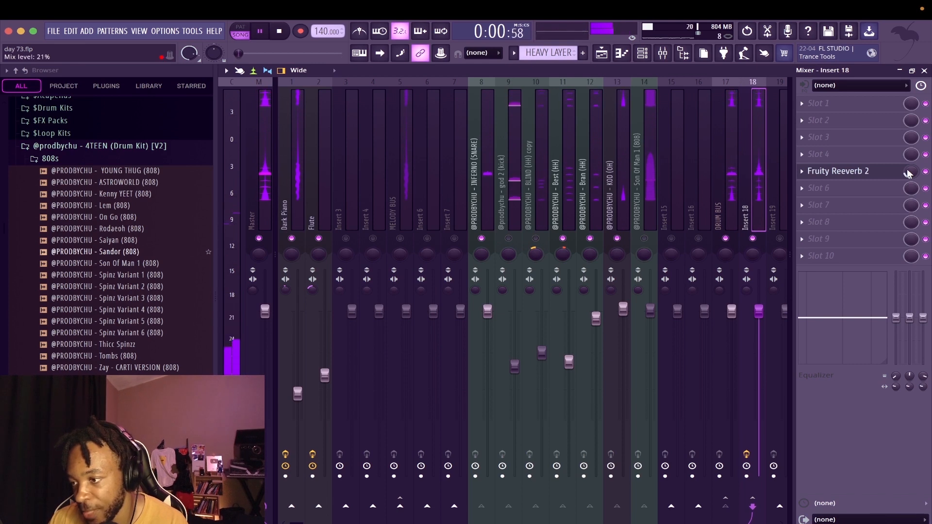
key("space")
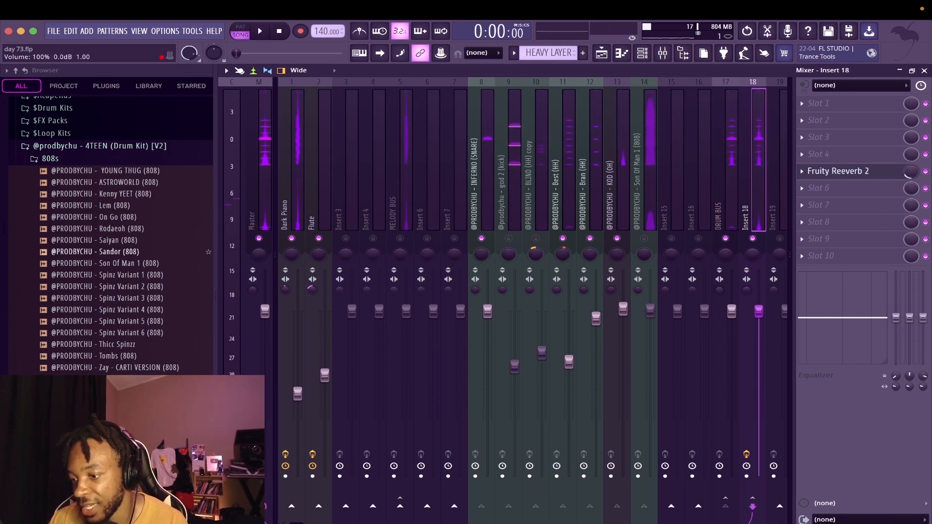
Lower Insert 18's fader to about 59% and reduce the Fruity Reeverb 2 mix level further during playback.
key("space")
left_click_drag(758, 310, 759, 368)
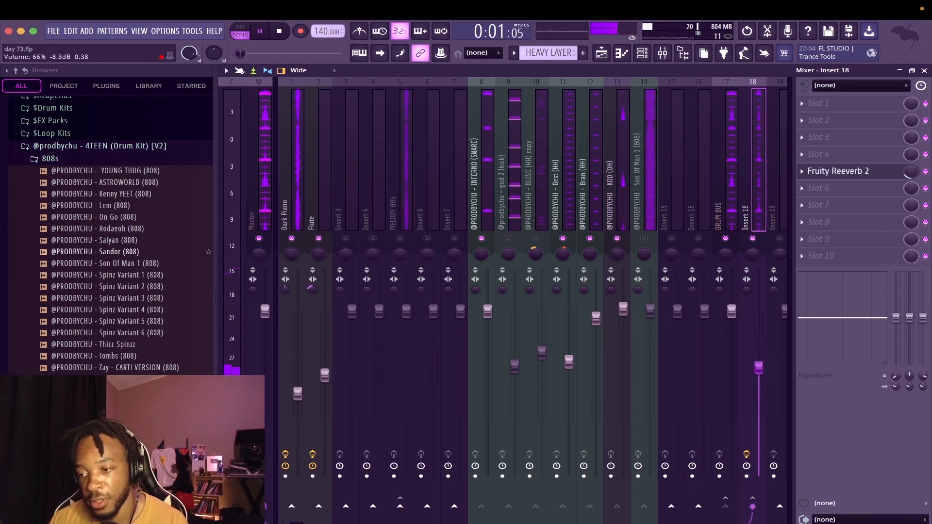
left_click_drag(757, 368, 759, 379)
left_click_drag(911, 161, 912, 199)
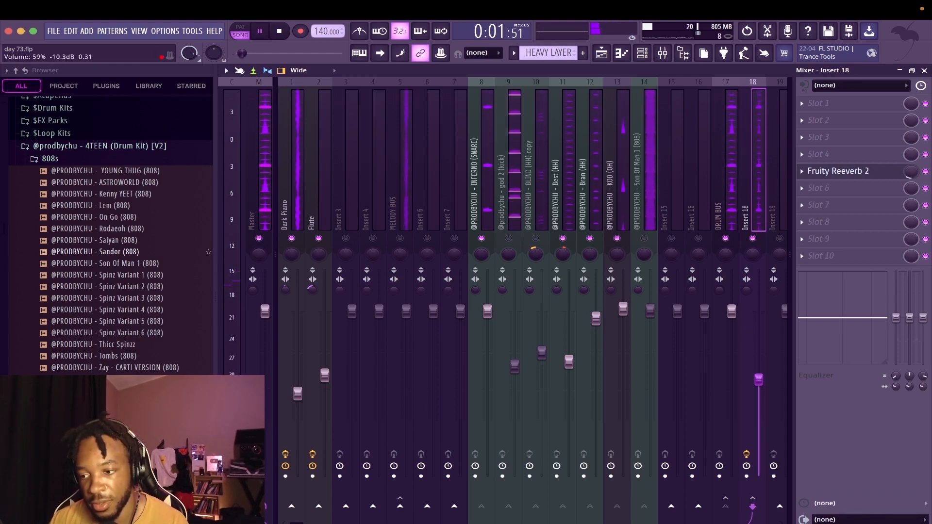
Unmute the 808, BLIND (HH) copy and kick tracks, and cut Insert 18's low shelf to -18 dB at 282 Hz.
left_click(644, 238)
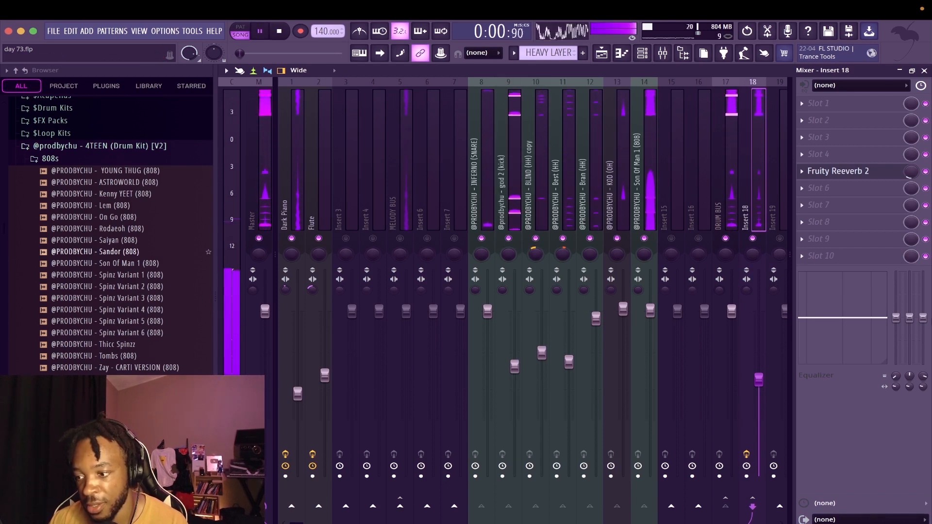
left_click_drag(897, 318, 896, 360)
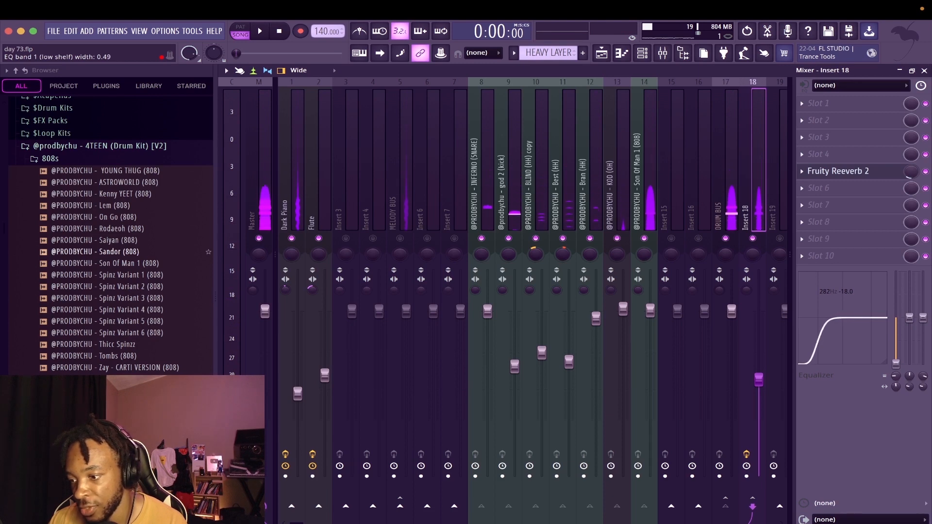
key("space")
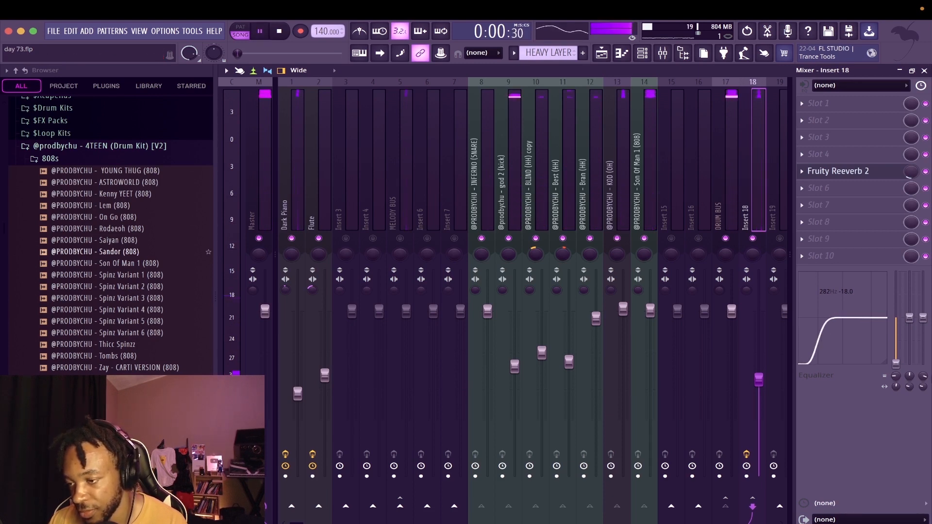
Raise Insert 18's high shelf to 2.7 dB and mute and unmute the track to compare the drum reverb.
left_click_drag(923, 318, 922, 317)
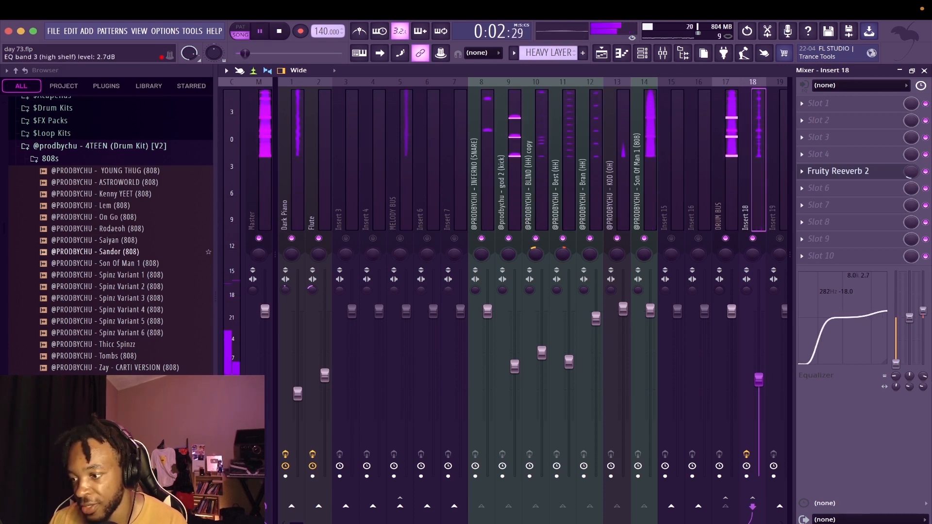
left_click(764, 242)
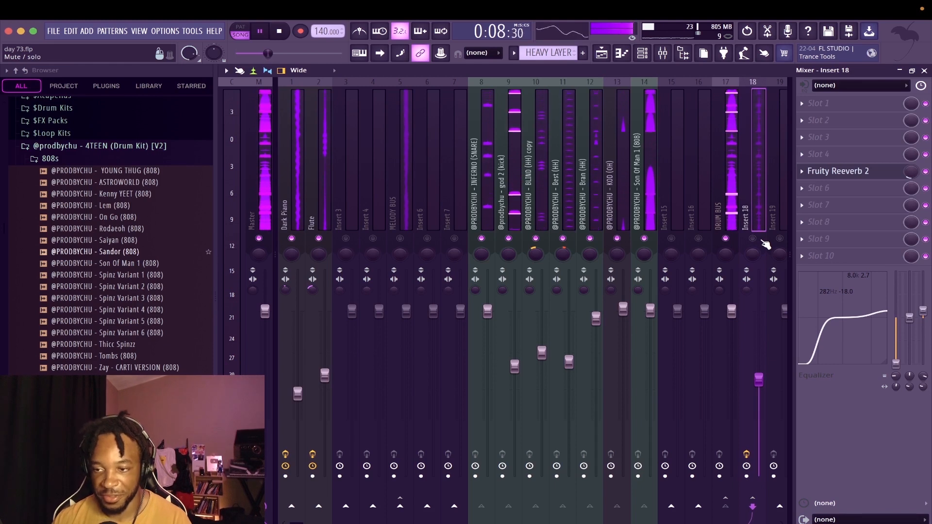
left_click(766, 244)
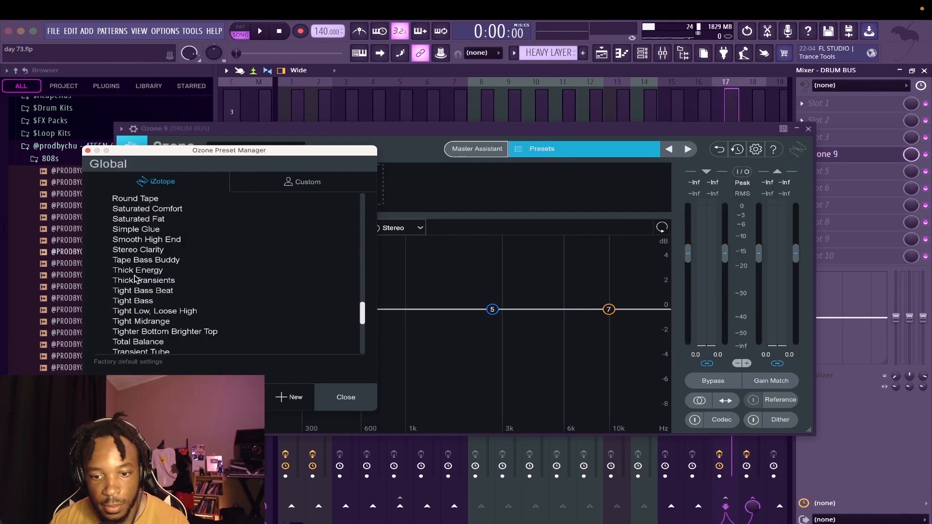
Load Ozone's Tape Bass Buddy preset on the drum bus, start playback, and close the plugin window.
left_click(133, 262)
key("space")
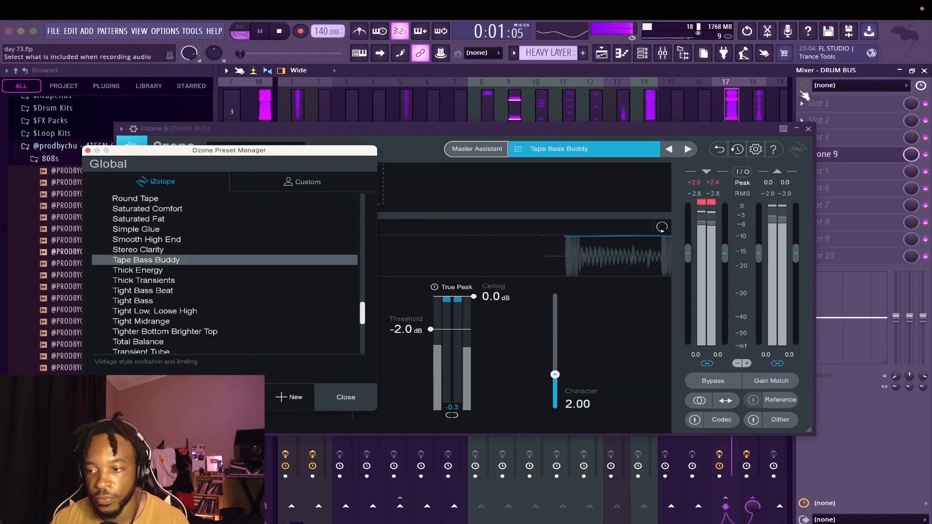
left_click(808, 129)
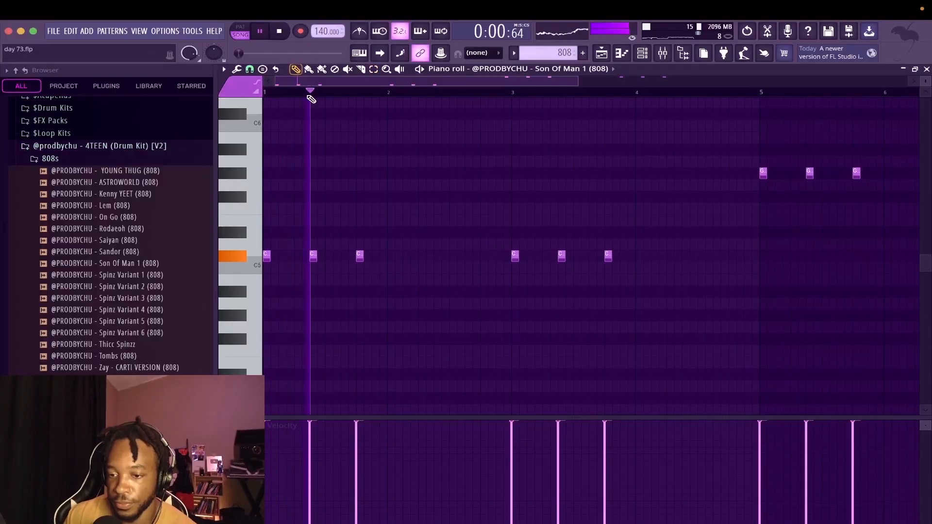
Add a one-step C#5 note at step 9 of bar 2 and a C#6 note just before bar 3 in the 808 pattern.
left_click(449, 256)
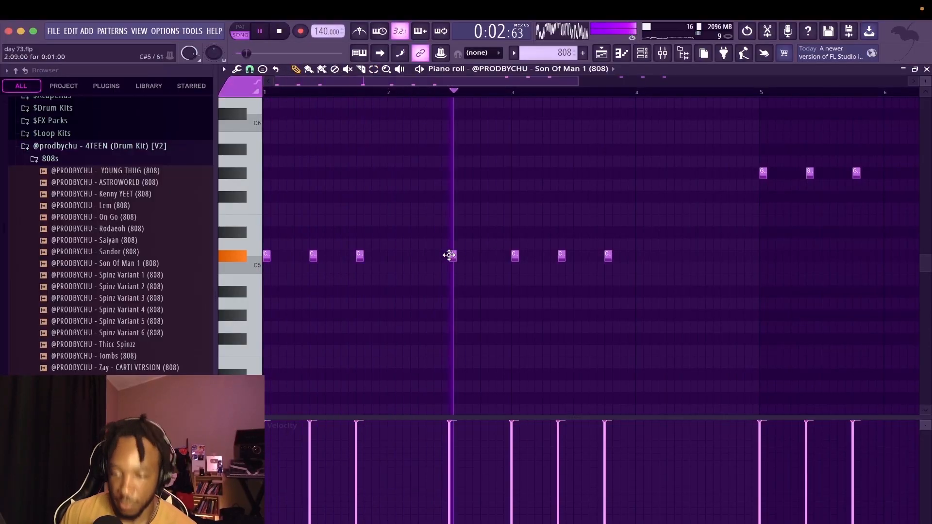
key("space")
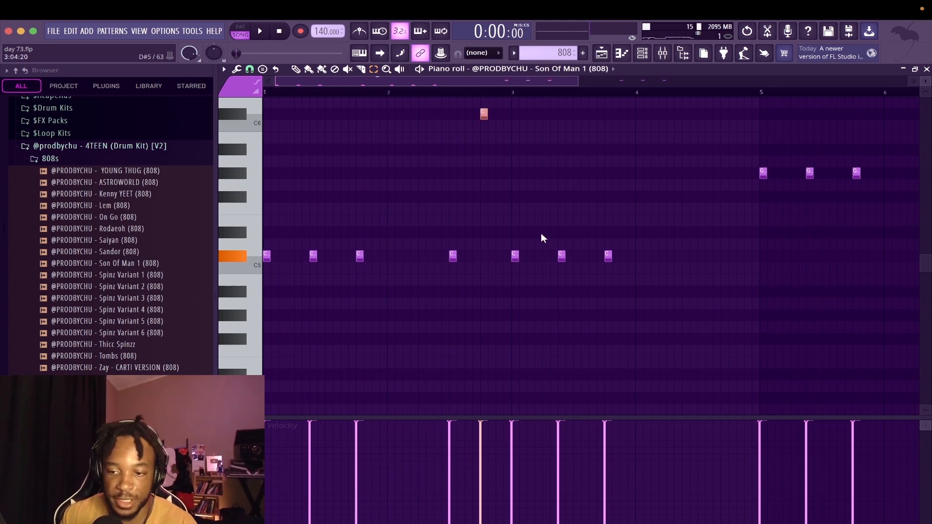
key("space")
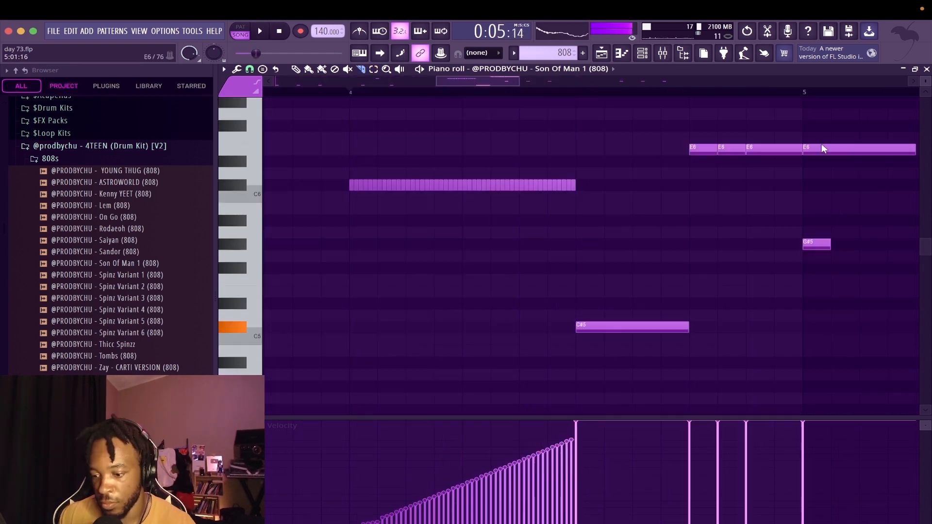
Transpose the fast C#6 note roll at bar 4 down one octave to C#5 and play it back.
key("space")
key("p")
right_click(824, 149)
right_click(824, 149, "super")
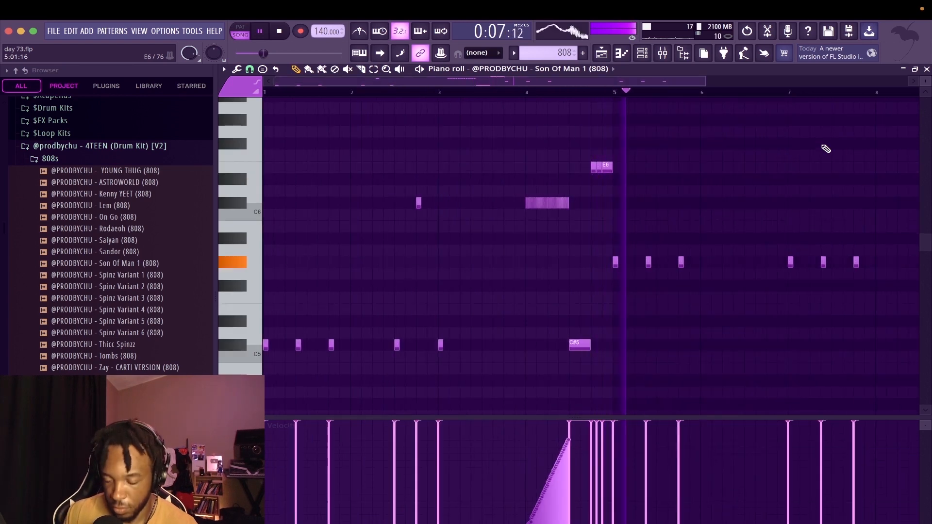
left_click(489, 92)
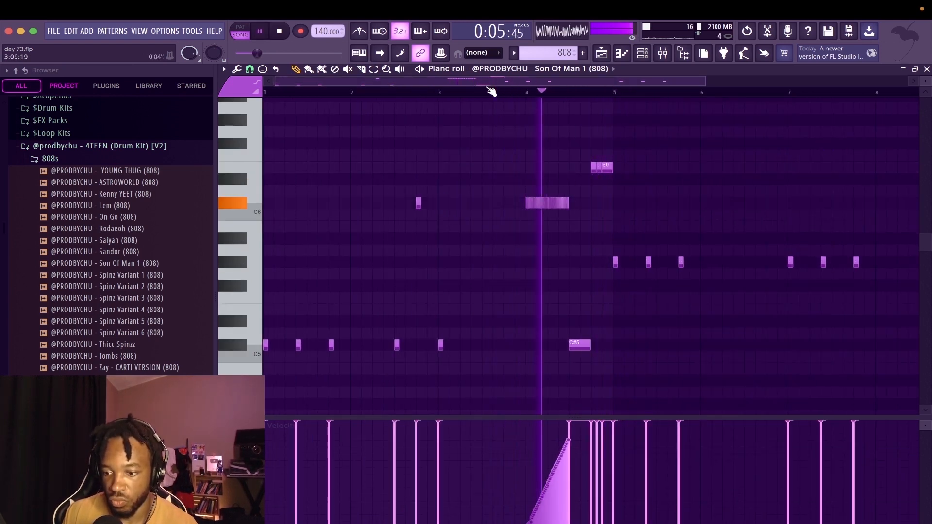
left_click_drag(579, 187, 461, 207)
key("super+Down")
key("space")
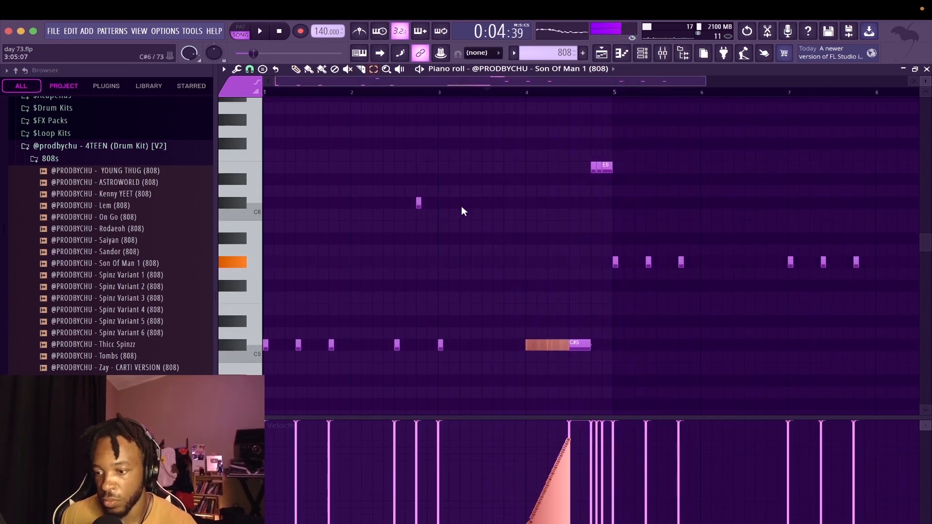
key("space")
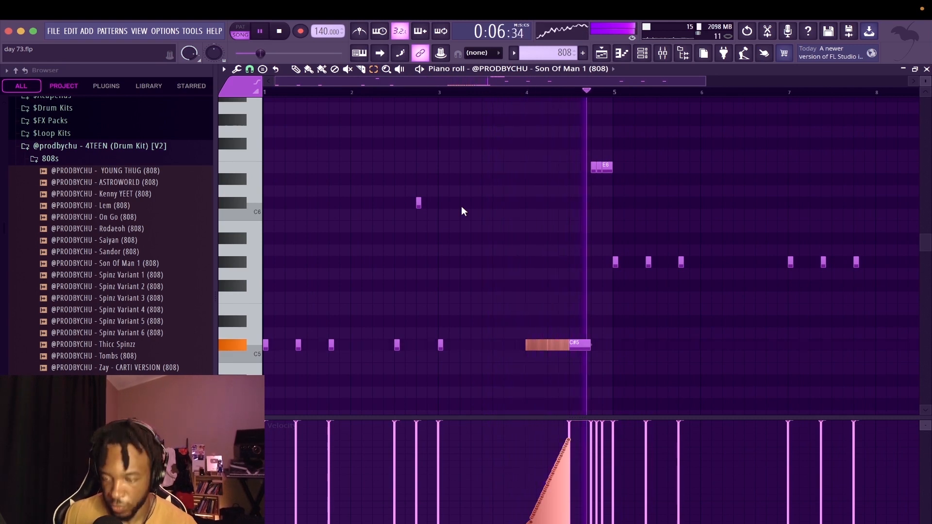
key("space")
key("space")
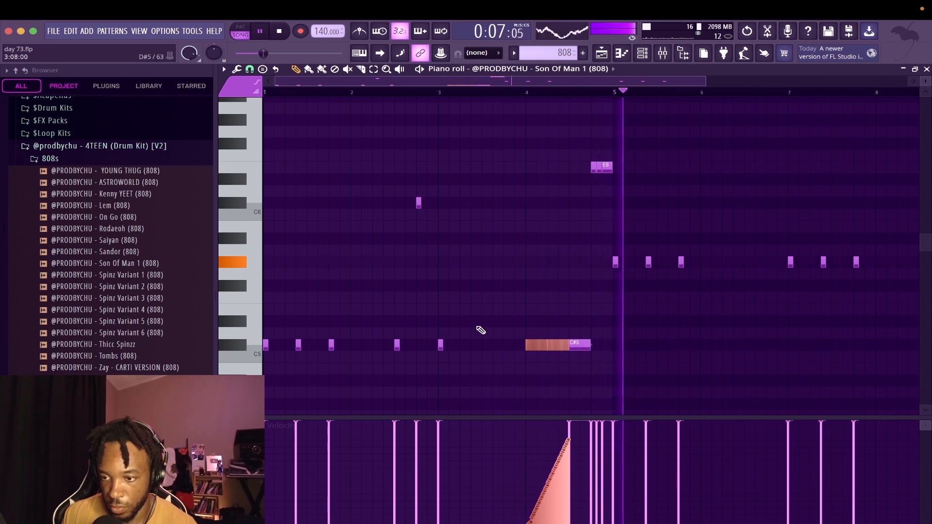
scroll(481, 330, "up", 5, "ctrl")
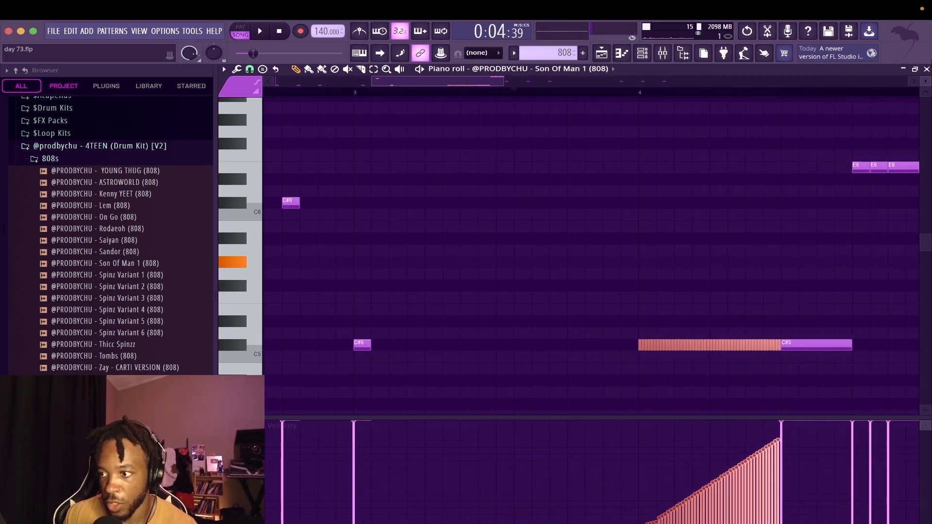
Clone the Son Of Man 1 (808) channel and open the clone's piano roll.
left_click(927, 69)
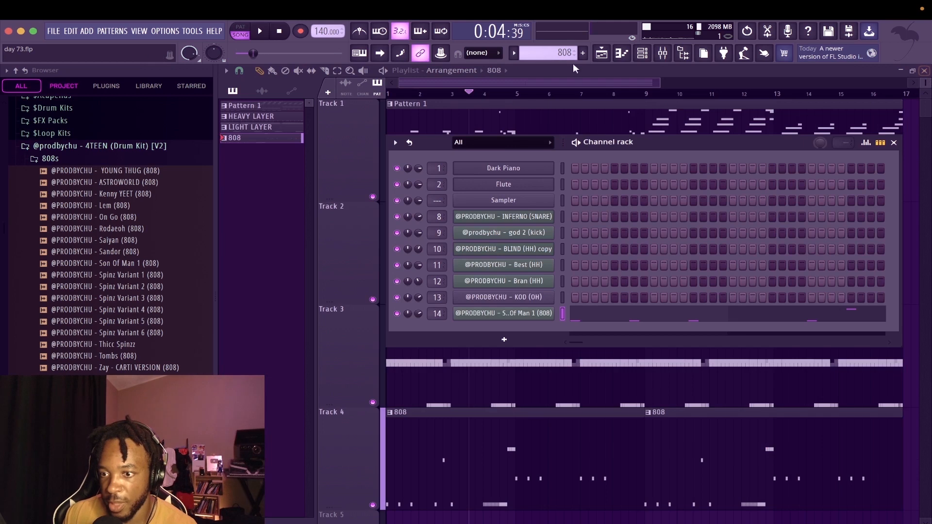
right_click(532, 321)
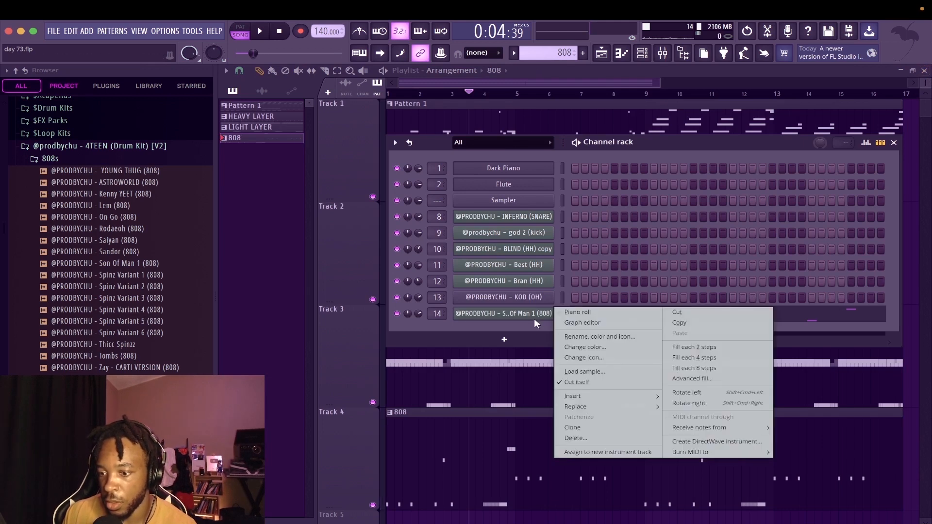
left_click(574, 426)
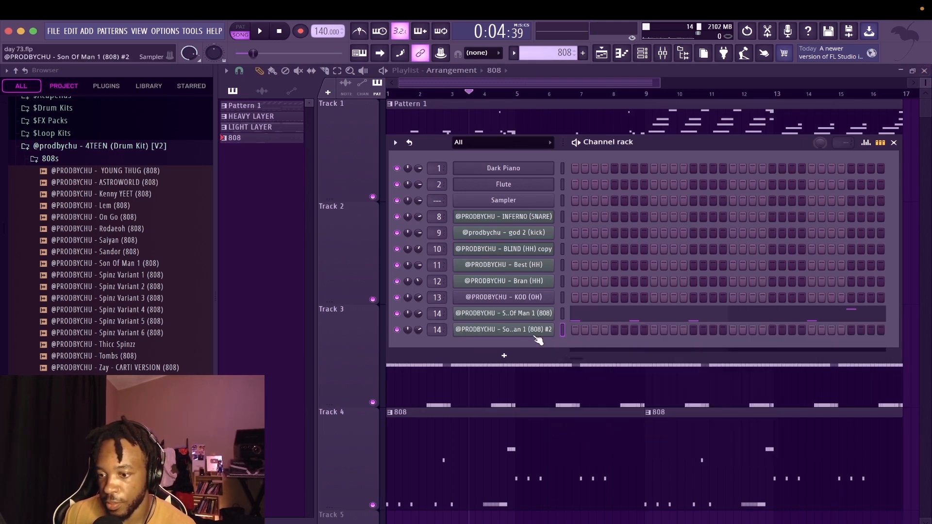
right_click(537, 332)
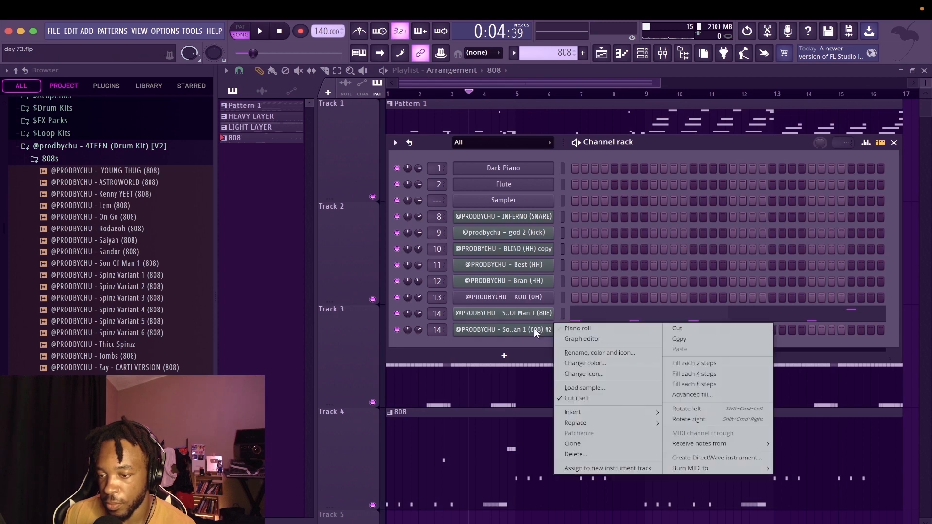
left_click(572, 329)
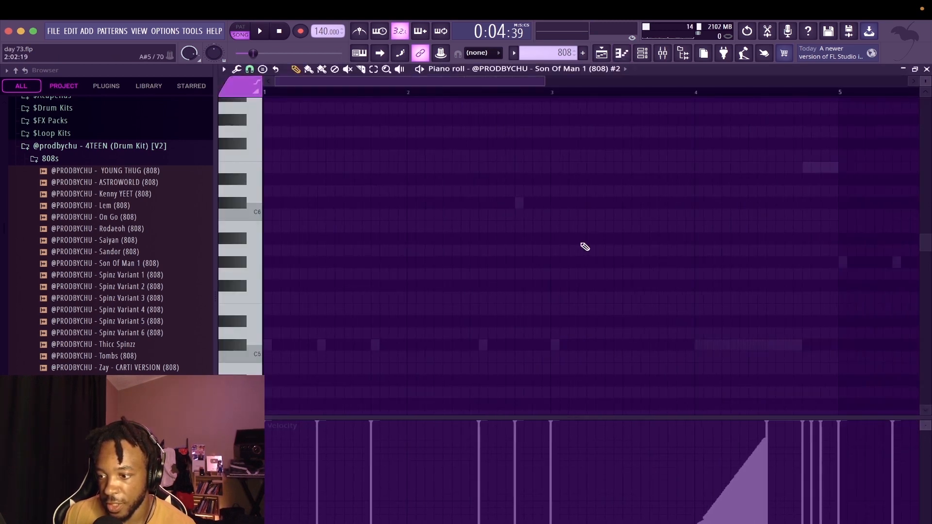
Paste the fast C#5 roll with its rising velocities at bar 4 of the cloned 808 and play it.
scroll(766, 184, "up", 5, "ctrl")
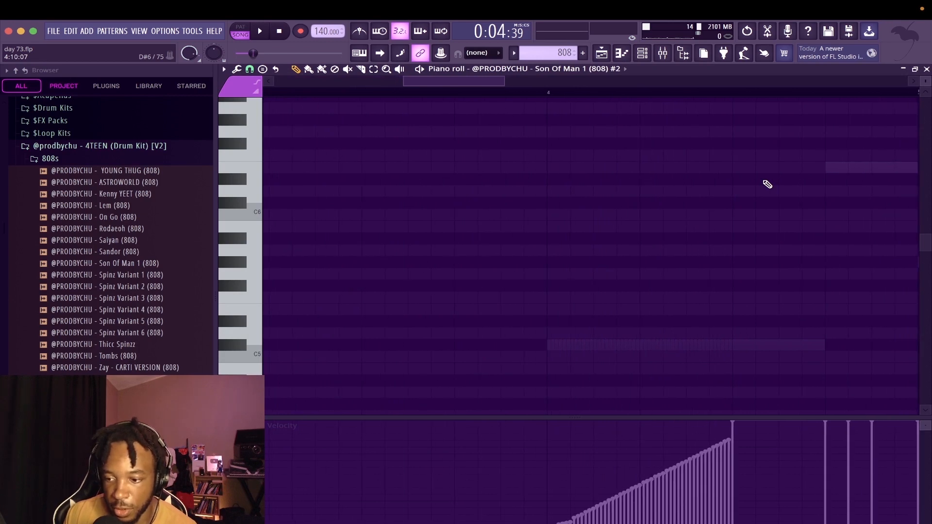
scroll(767, 184, "up", 2, "ctrl")
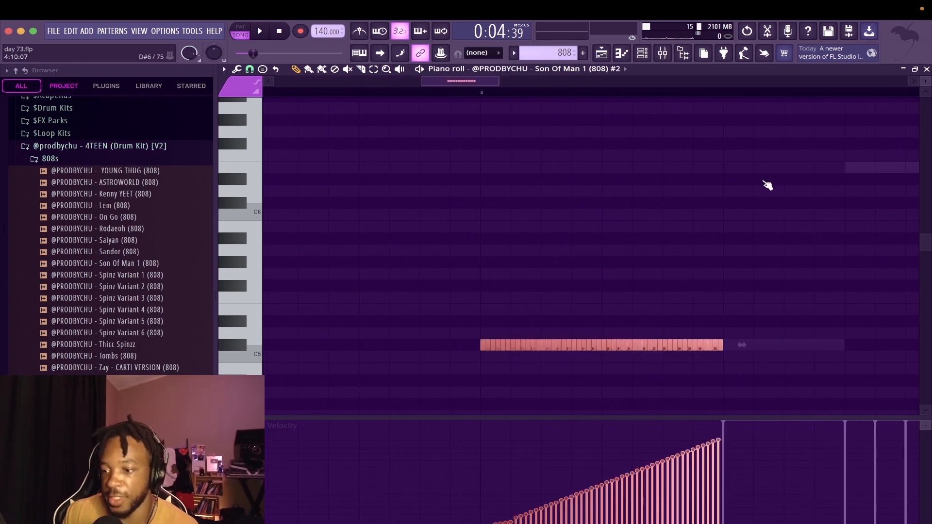
key("space")
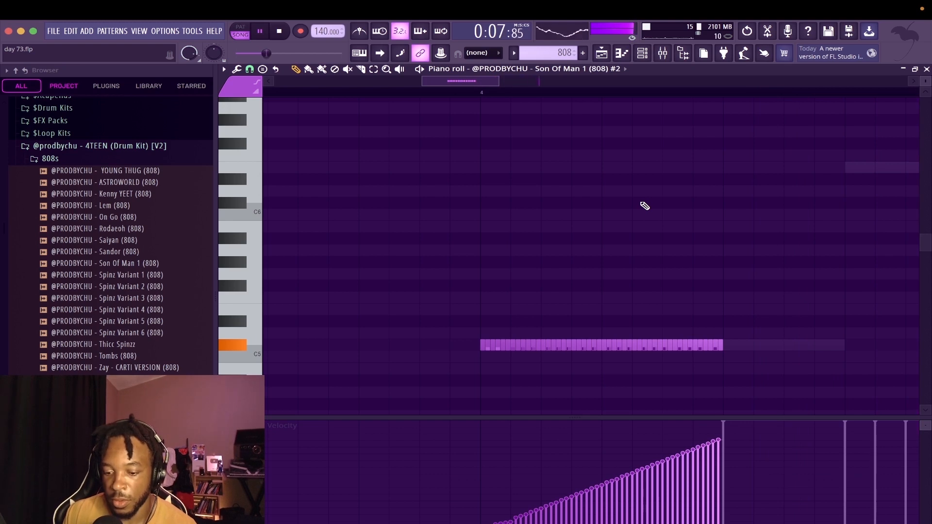
Duplicate the cloned 808's roll, align the copy over the original at bar 4, and play it before closing the piano roll.
key("super+b")
key("shift+Left")
key("shift+Left")
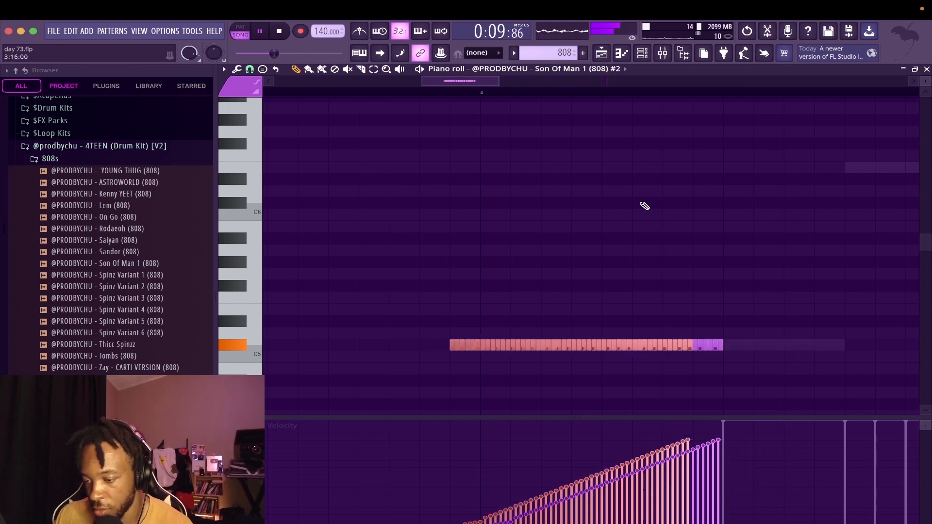
key("shift+Right")
key("space")
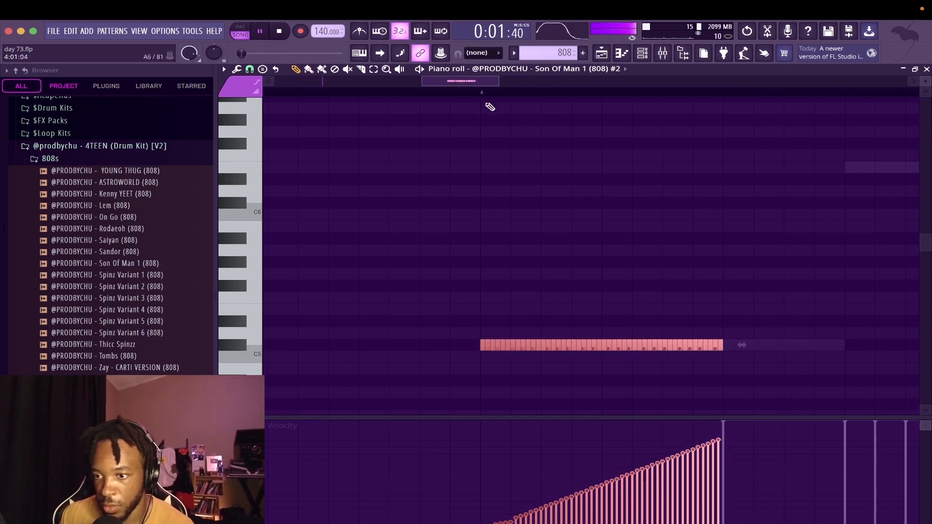
left_click_drag(485, 83, 485, 82)
left_click(489, 93)
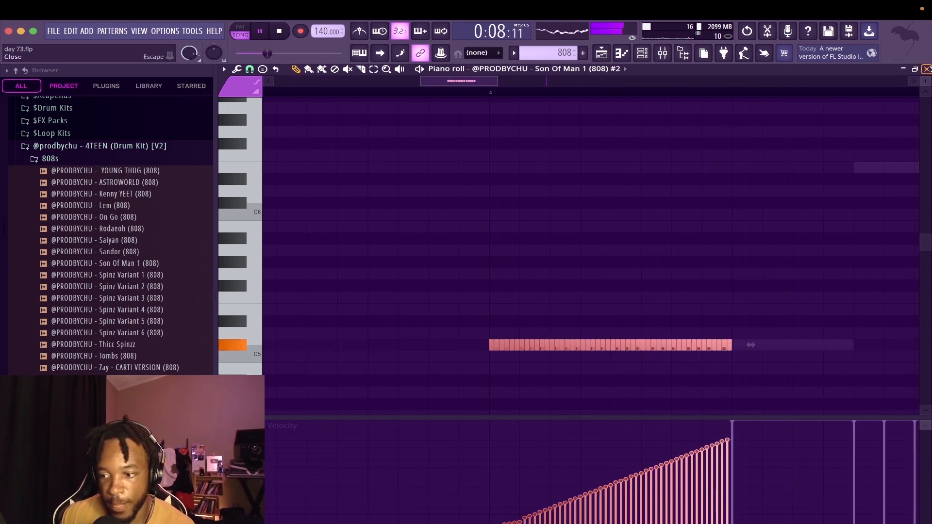
left_click(926, 69)
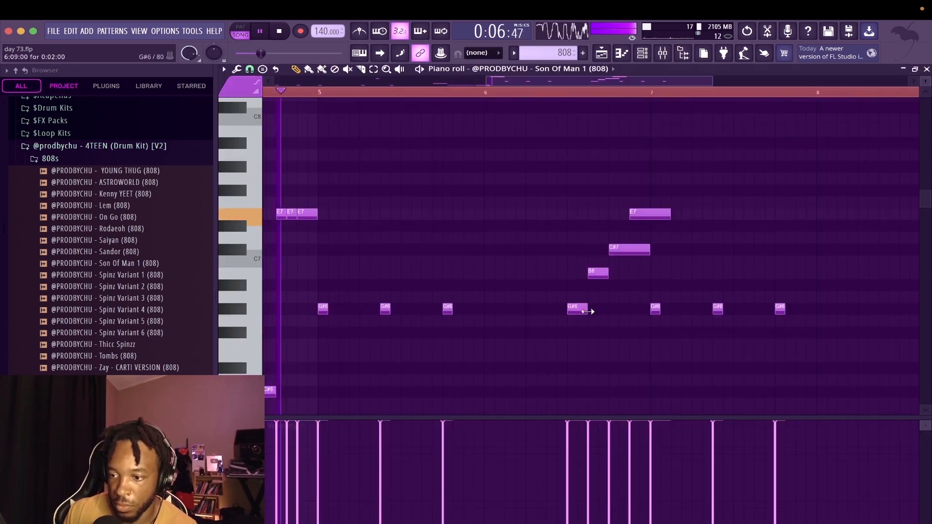
Shorten the C#7 and E7 notes at the end of bar 6 in the original 808 to two steps each.
left_click_drag(648, 249, 629, 249)
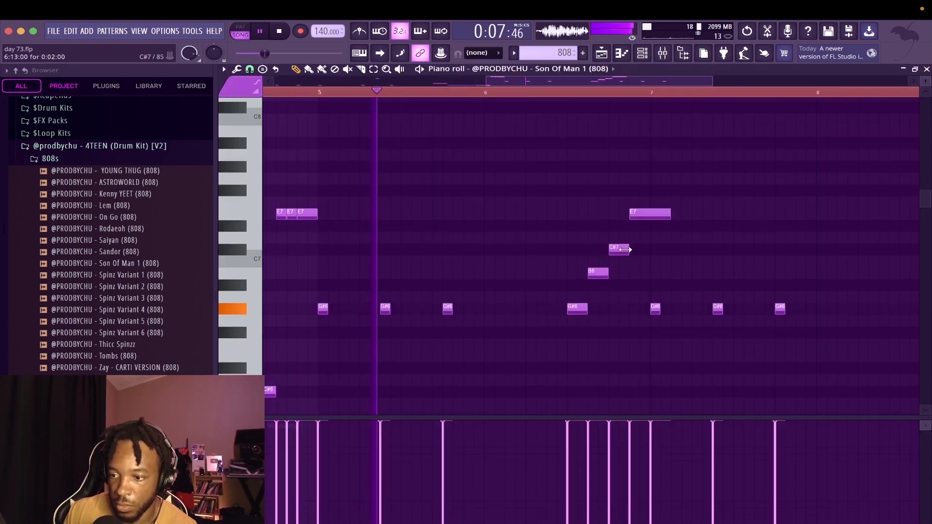
left_click_drag(670, 212, 650, 212)
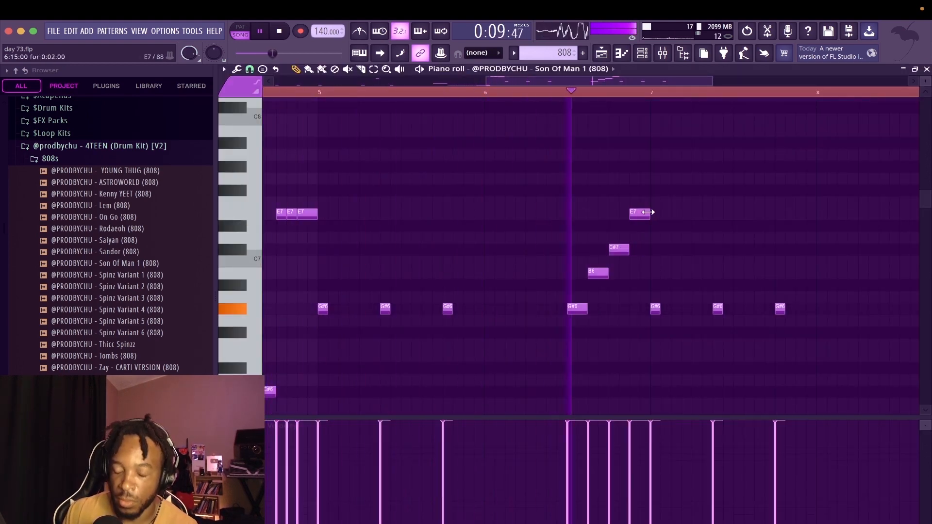
scroll(621, 214, "right", 4)
scroll(622, 214, "down", 1)
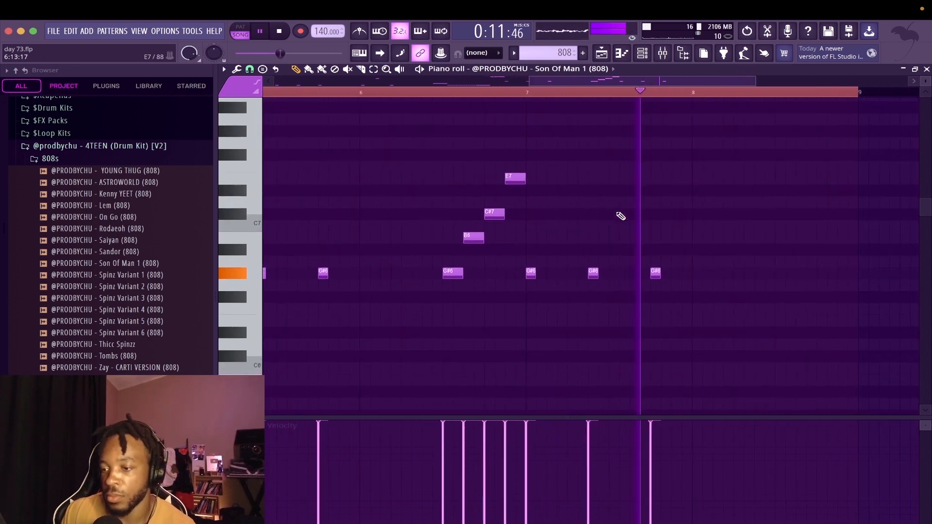
key("space")
Add a descending run of two-step notes, E7, D#7, C#7 and B6, across the second half of bar 8.
left_click(736, 179)
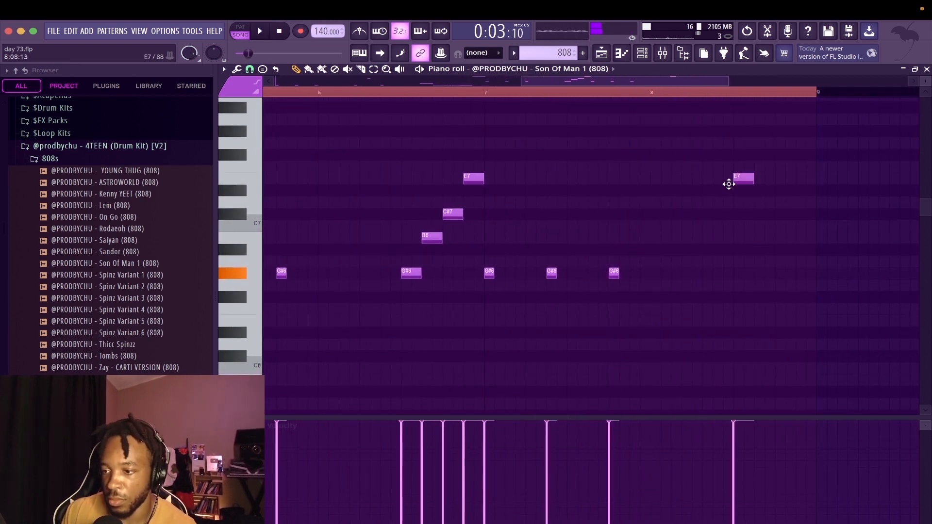
left_click(758, 202)
left_click_drag(758, 198, 778, 215)
left_click(820, 250)
left_click_drag(819, 250, 799, 238)
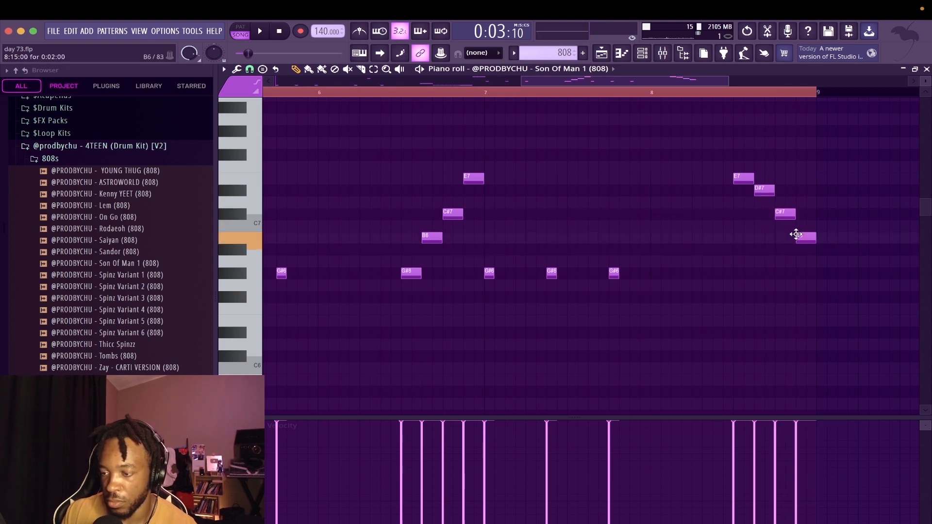
Clear the time selection during playback and transpose all of the 808's notes down one octave.
key("space")
right_click(702, 90)
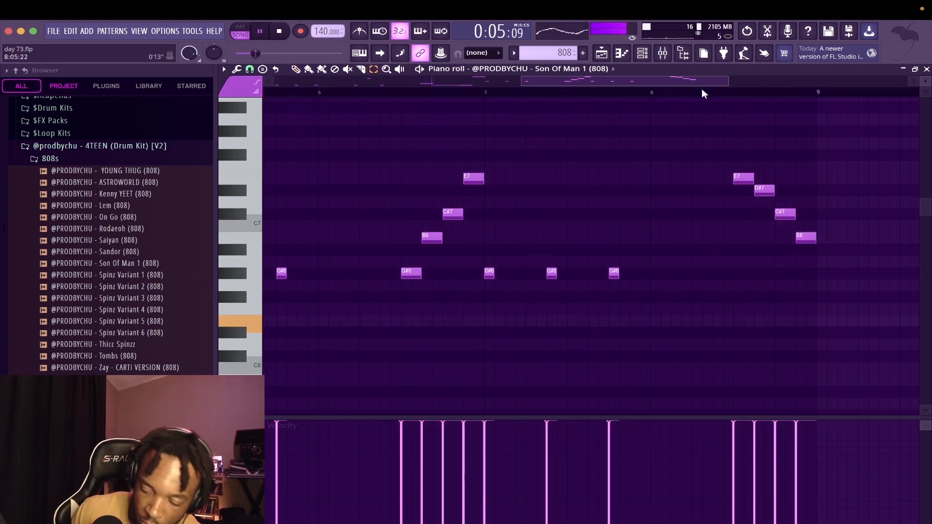
key("ctrl+Down")
key("shift+4")
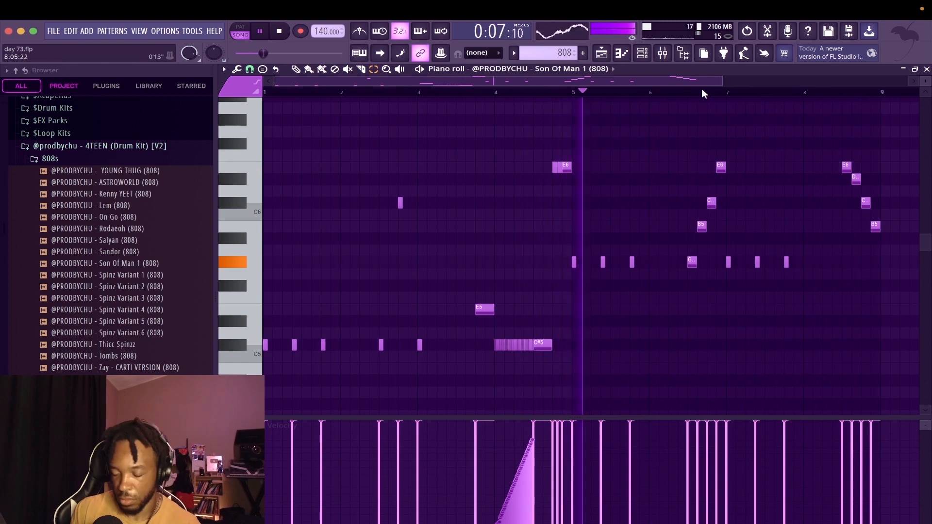
Add a two-step G#5 note at step 5 of bar 8, before the descending run.
scroll(807, 166, "up", 2)
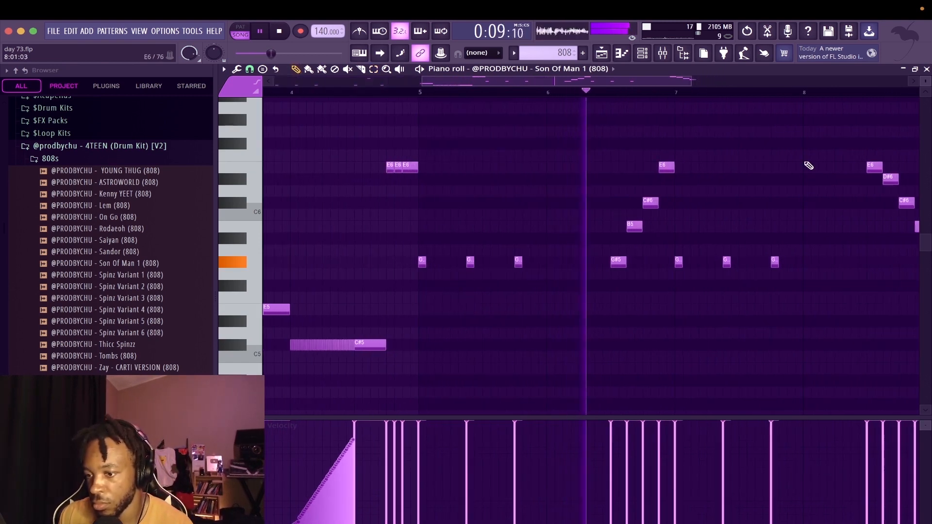
scroll(794, 182, "right", 4)
scroll(793, 182, "up", 2)
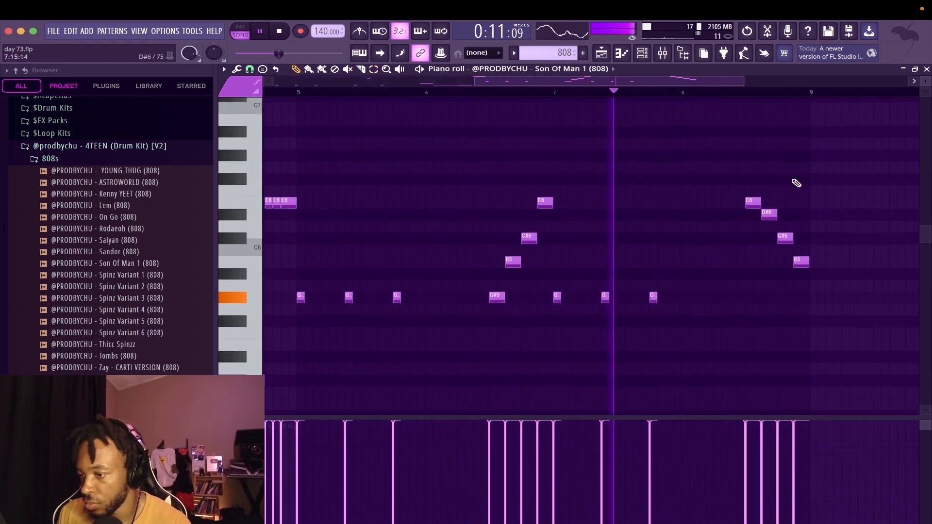
scroll(713, 194, "up", 2)
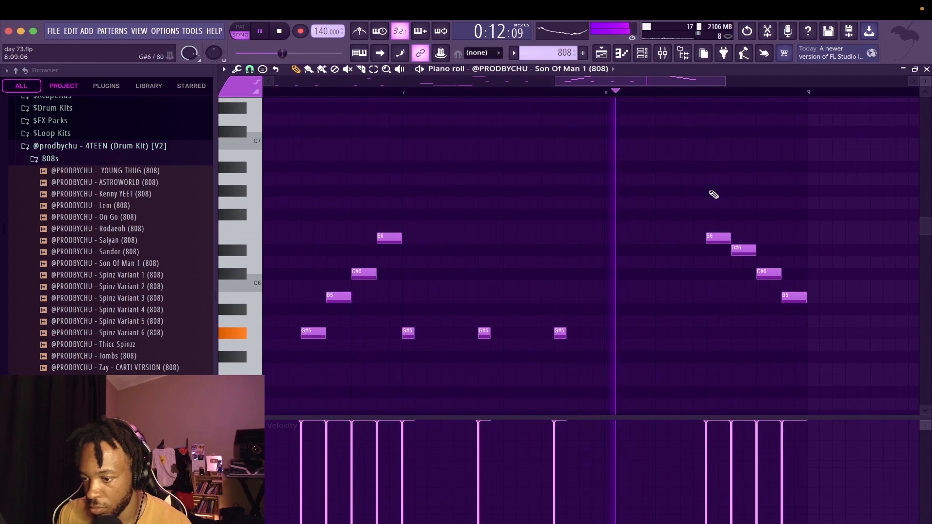
left_click(656, 333)
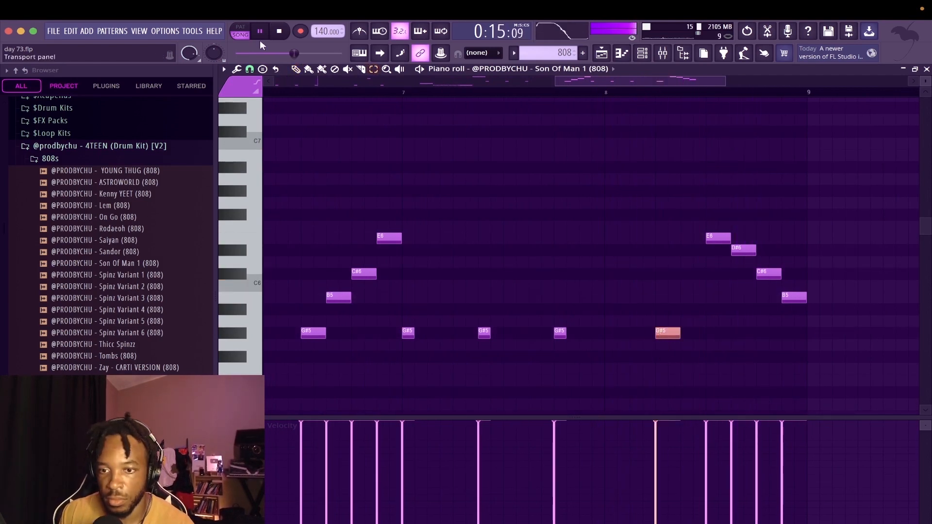
Set the snap to 1/6 beat and chop the G#5 note in bar 8, keeping only its first two 1/6-beat pieces.
left_click(250, 68)
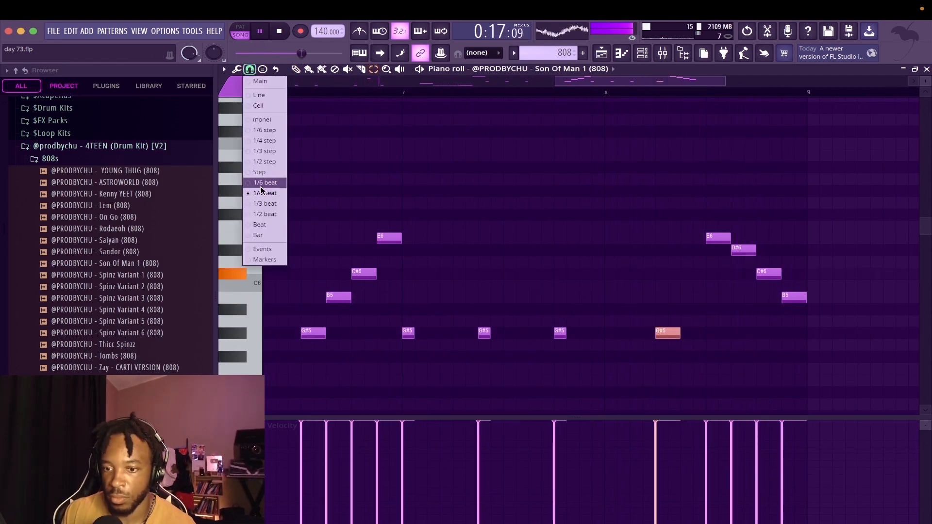
left_click(261, 186)
key("ctrl+u")
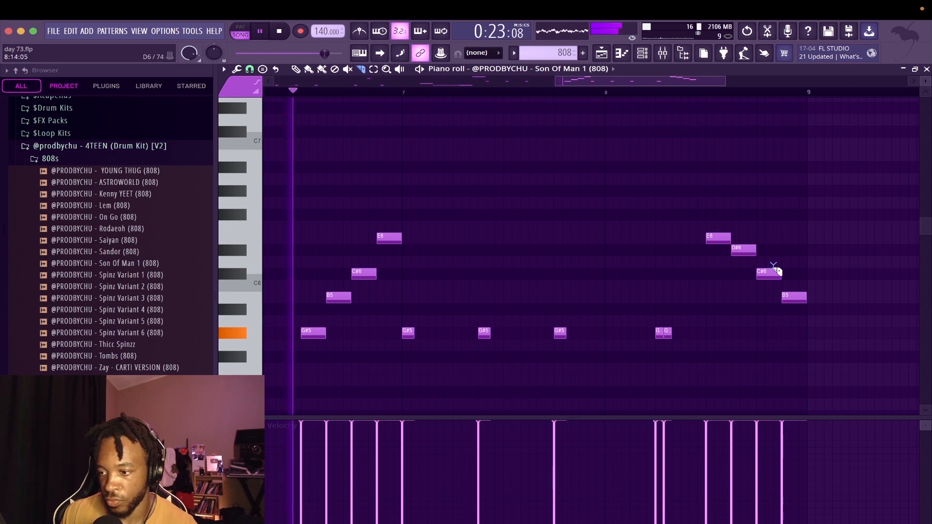
Slice the C#6 note of bar 8's descending run into three 1/6-beat pieces and delete the last piece.
left_click_drag(766, 268, 775, 285)
key("t")
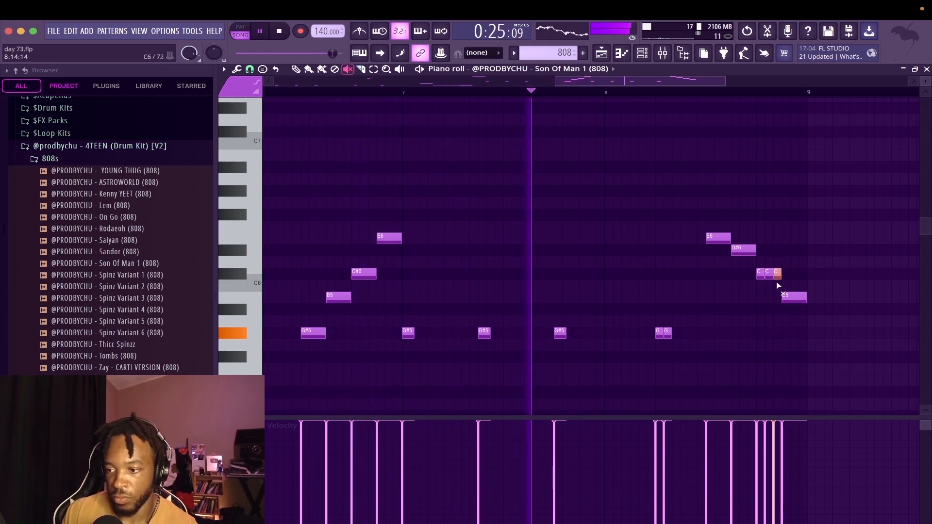
right_click(777, 276)
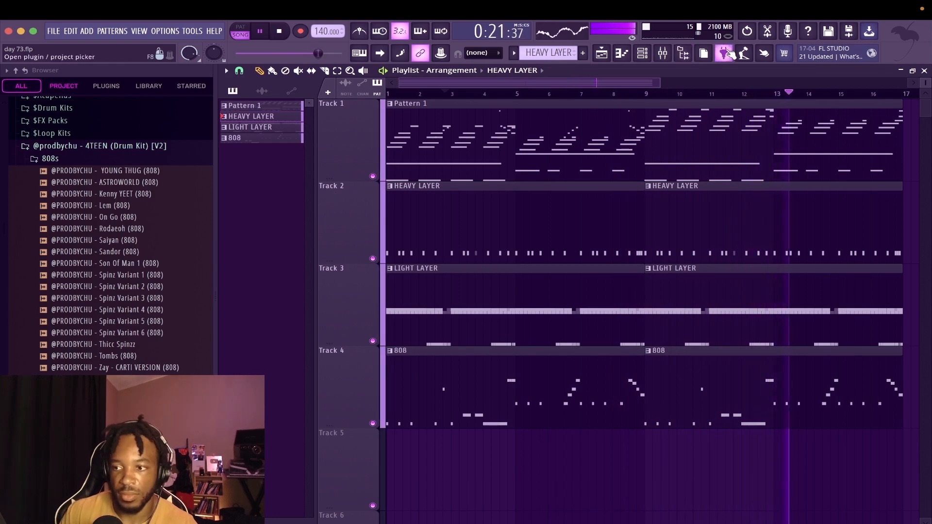
Load Tonal Balance Control 2 in slot 10 of the master track, check the mix in its Fine view, and close it.
left_click(683, 53)
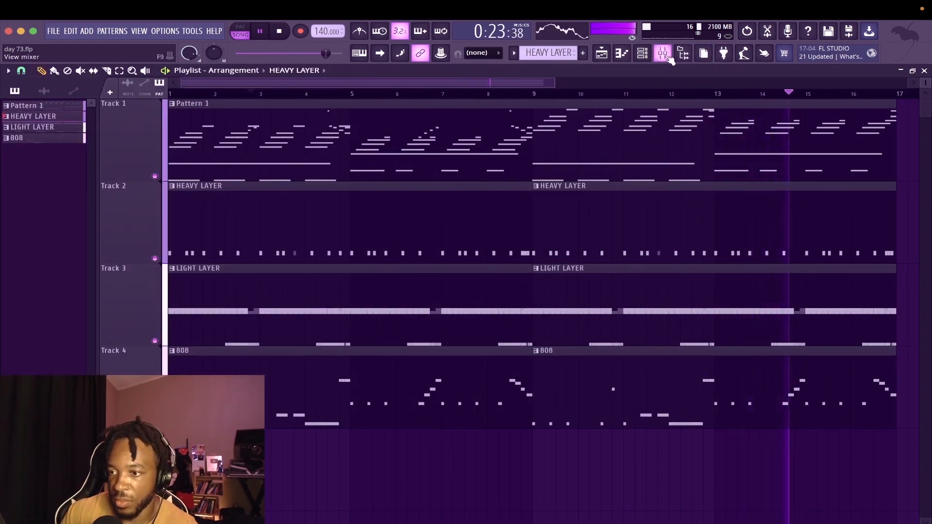
key("F9")
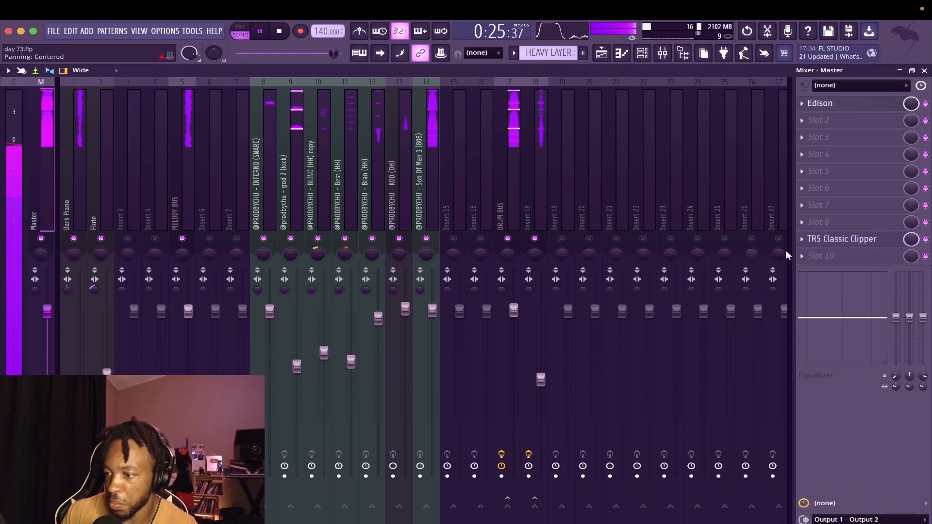
left_click(826, 256)
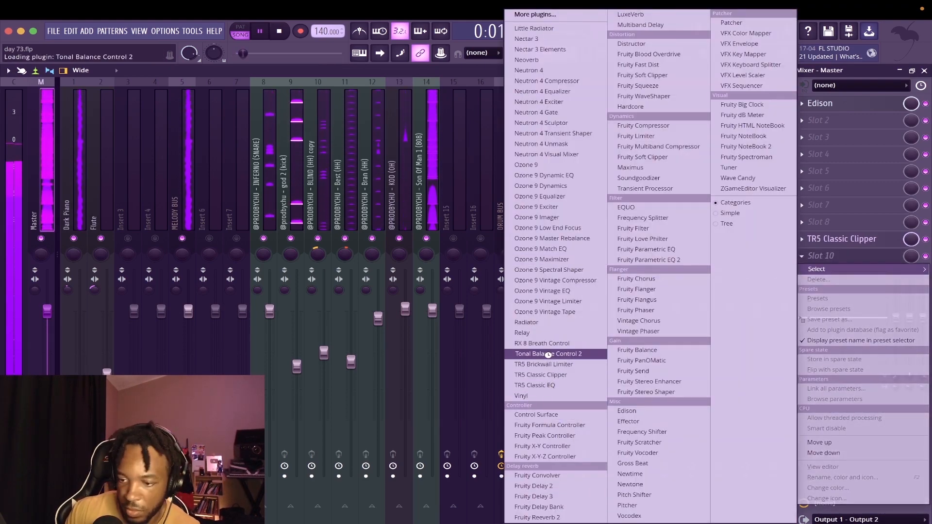
left_click(549, 354)
left_click(330, 92)
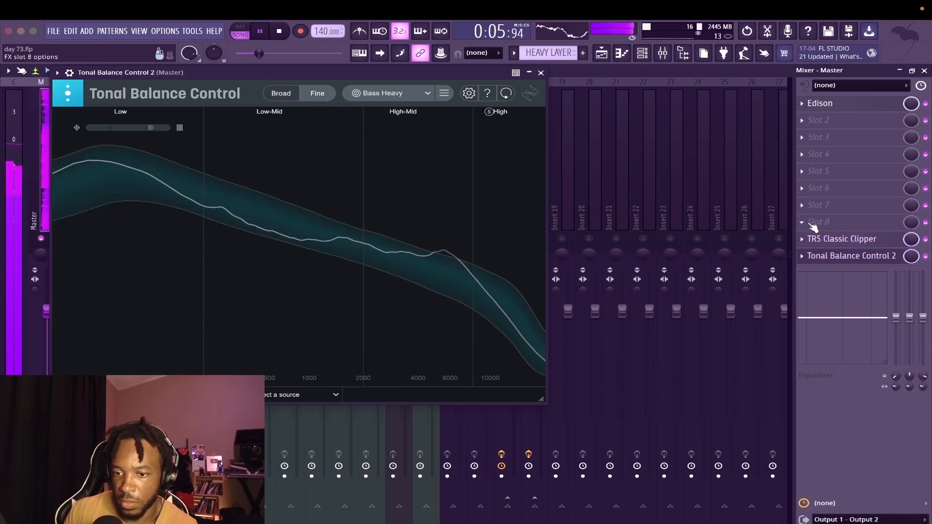
left_click(540, 73)
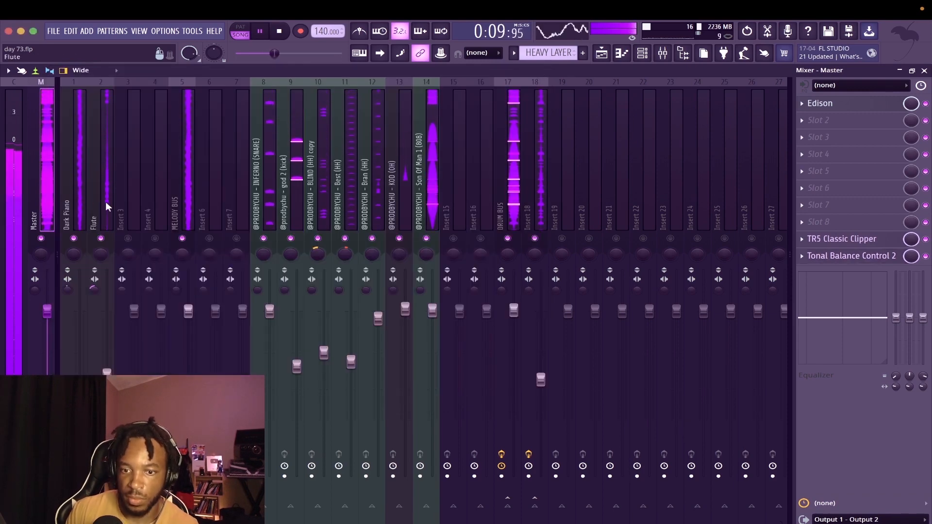
Boost the melody bus in its Neutron 4 equalizer by 1.9 dB at 718 Hz with a broad bell, and select the master track.
left_click(178, 216)
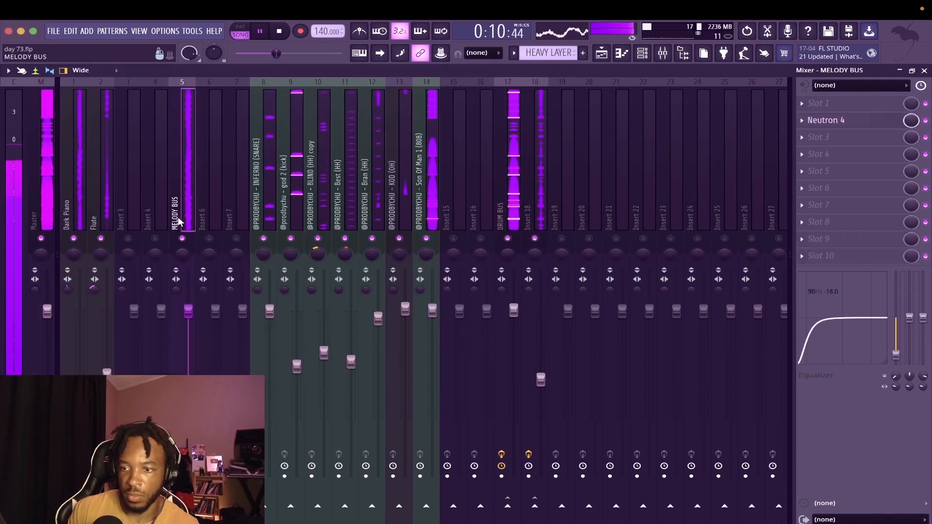
left_click(824, 120)
left_click_drag(277, 290, 313, 273)
left_click(49, 222)
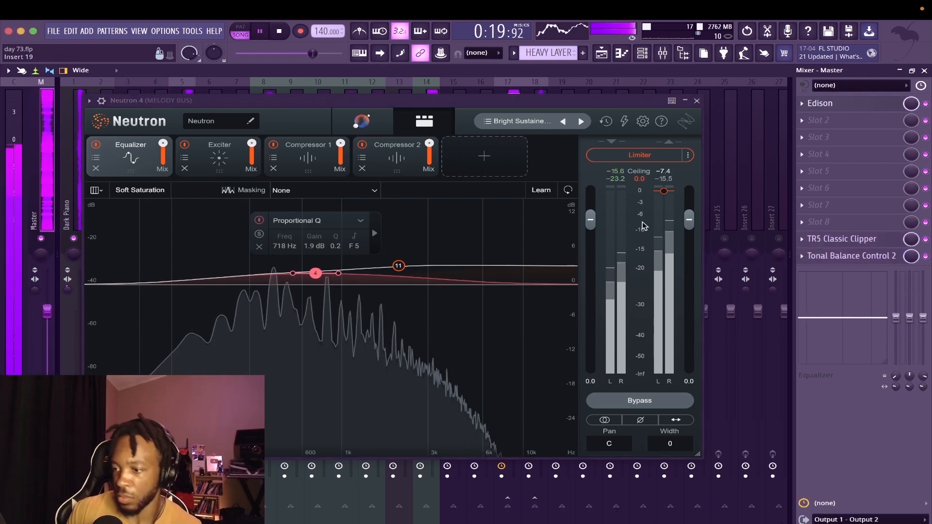